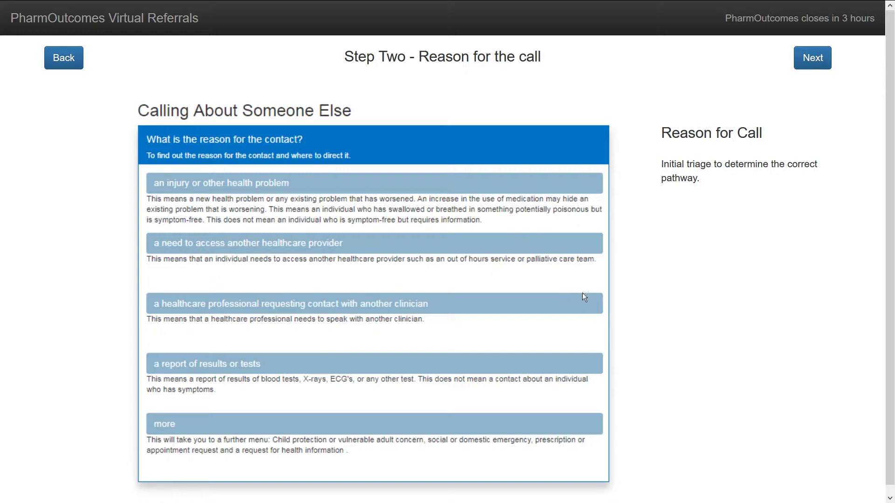
- Advance from the reason for the call through the immediate threat to life screens to Step Six on difficulty breathing
{"action": "left_click", "coordinate": [810, 59]}
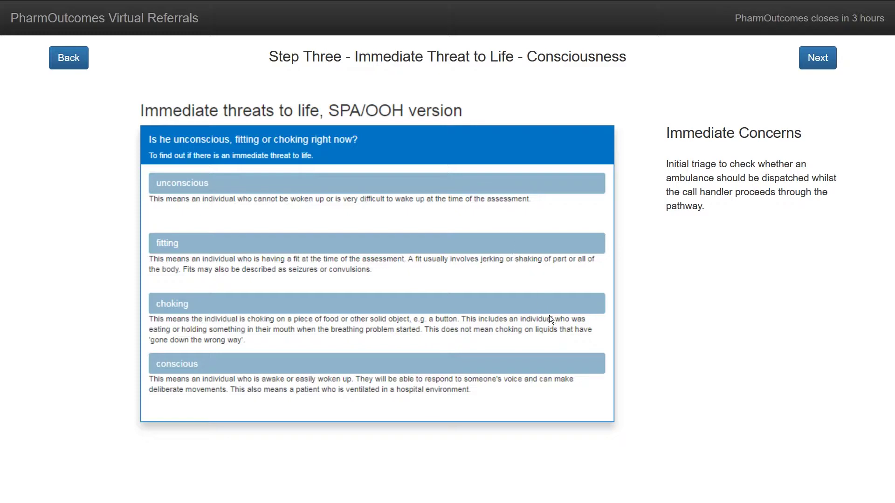
{"action": "left_click", "coordinate": [814, 59]}
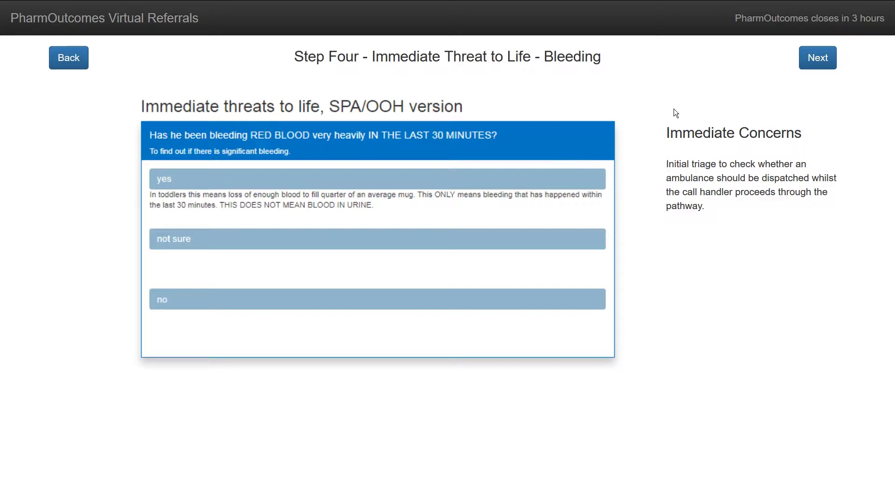
{"action": "left_click", "coordinate": [817, 58]}
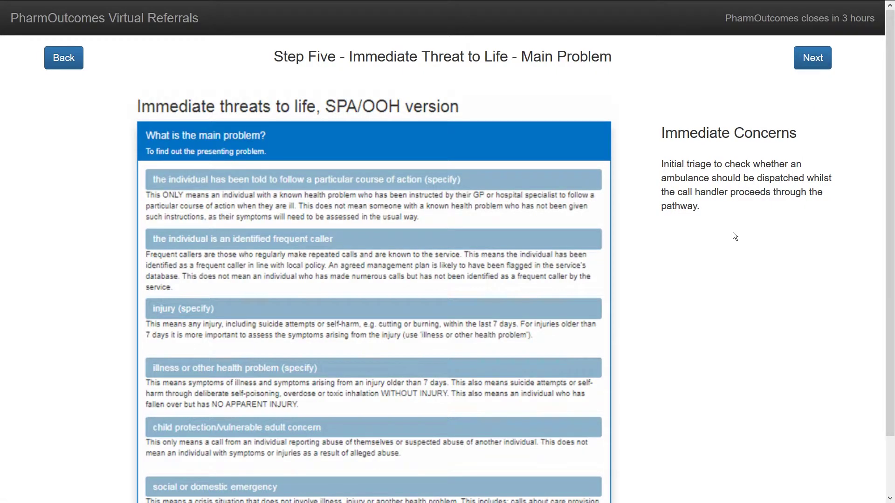
{"action": "scroll", "coordinate": [733, 232], "scroll_direction": "down", "scroll_amount": 2}
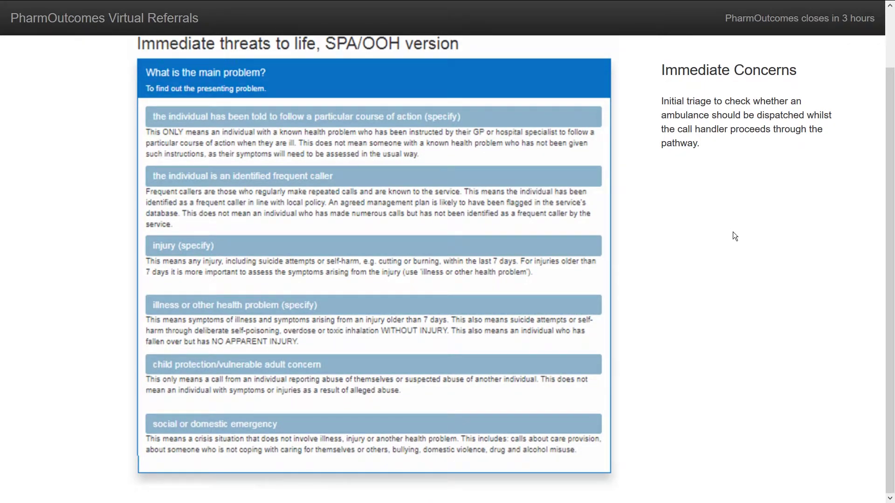
{"action": "scroll", "coordinate": [735, 236], "scroll_direction": "up", "scroll_amount": 2}
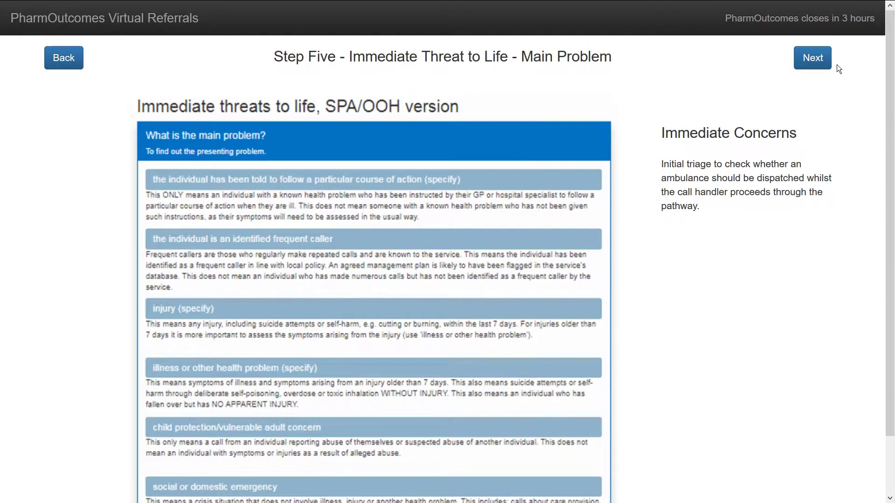
{"action": "left_click", "coordinate": [812, 66]}
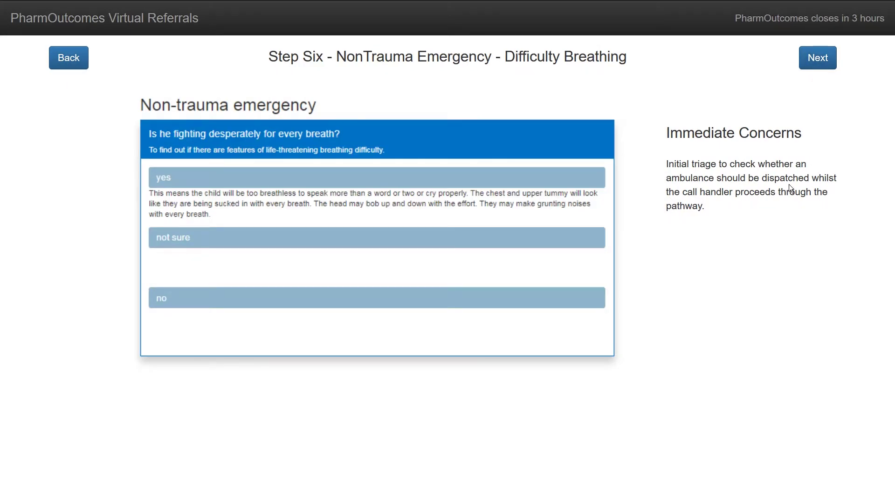
- Proceed through the non-trauma emergency triage screens to Step Eleven, where the care pathway problem is selected
{"action": "left_click", "coordinate": [813, 59]}
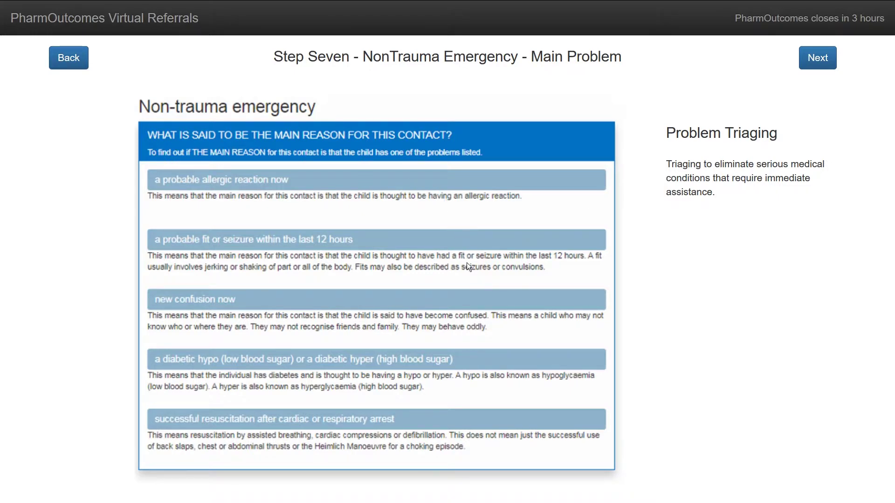
{"action": "left_click", "coordinate": [806, 65]}
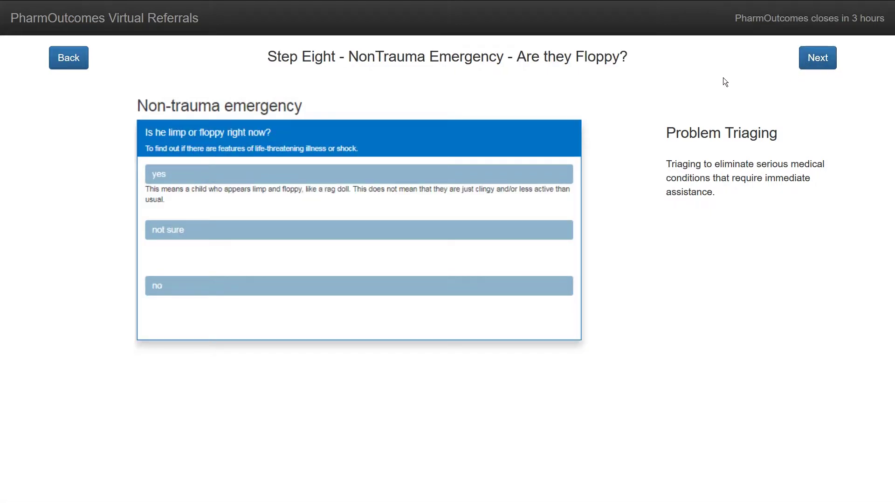
{"action": "left_click", "coordinate": [817, 60]}
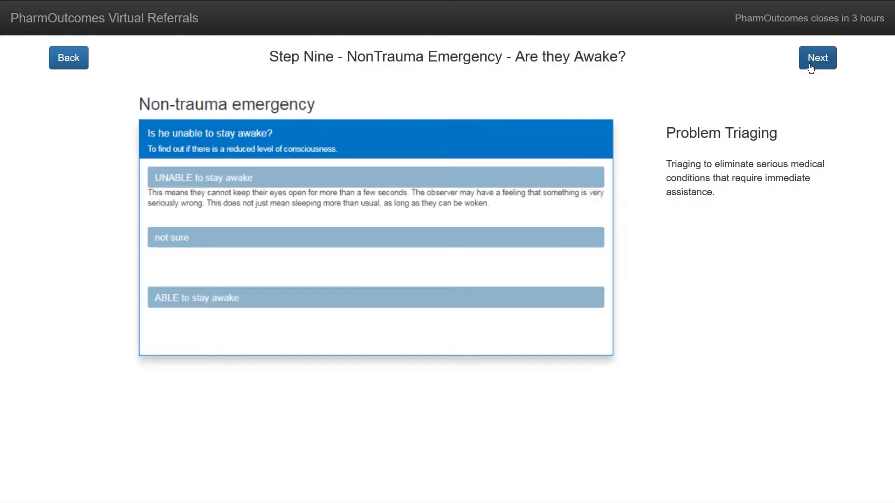
{"action": "left_click", "coordinate": [818, 59]}
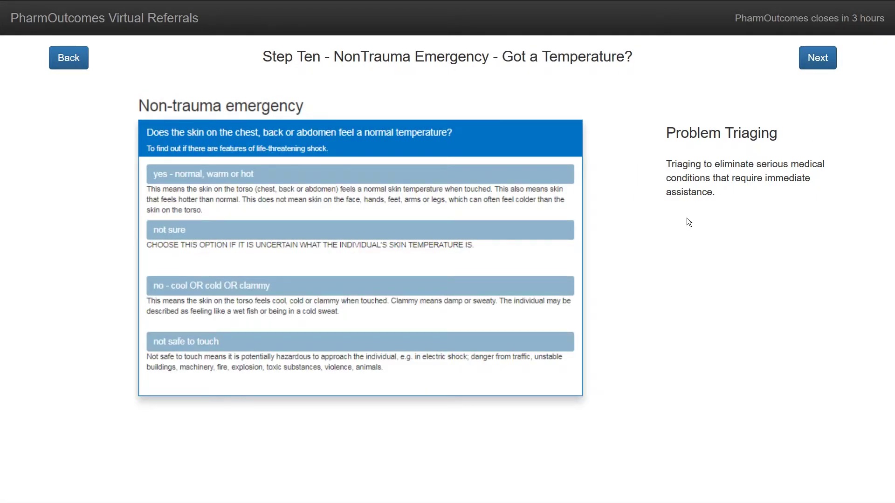
{"action": "left_click", "coordinate": [818, 59]}
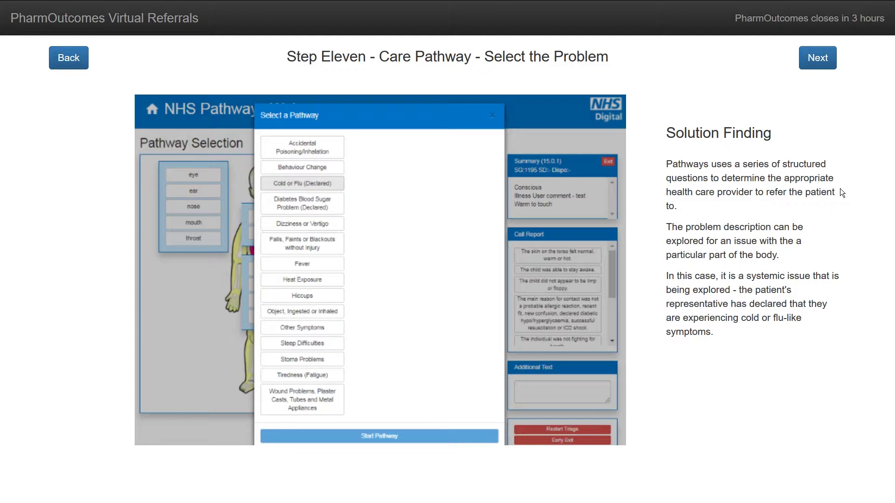
- Continue past the pathway selection and the serious illness checks to Step Eighteen on the main cold or flu symptoms
{"action": "left_click", "coordinate": [828, 61]}
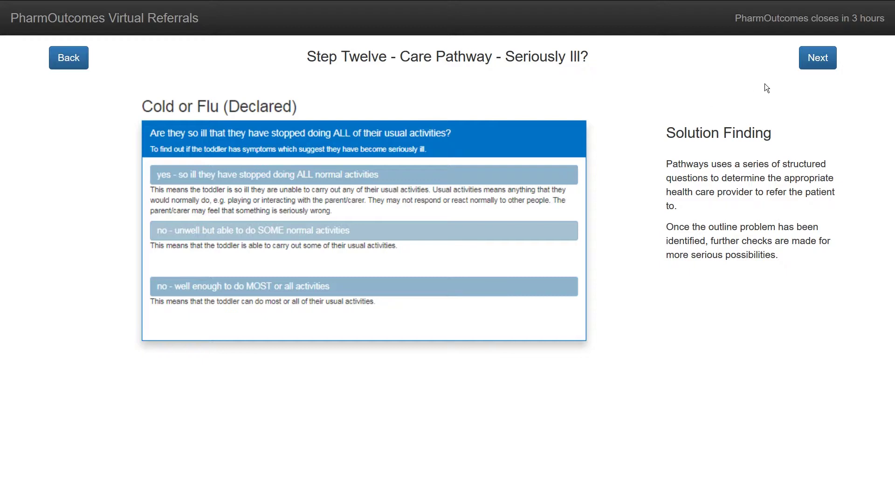
{"action": "left_click", "coordinate": [816, 60]}
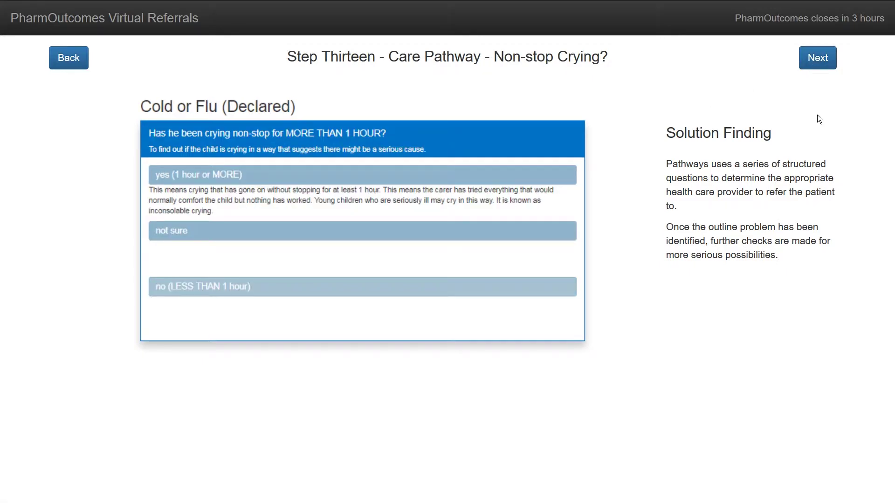
{"action": "left_click", "coordinate": [811, 68]}
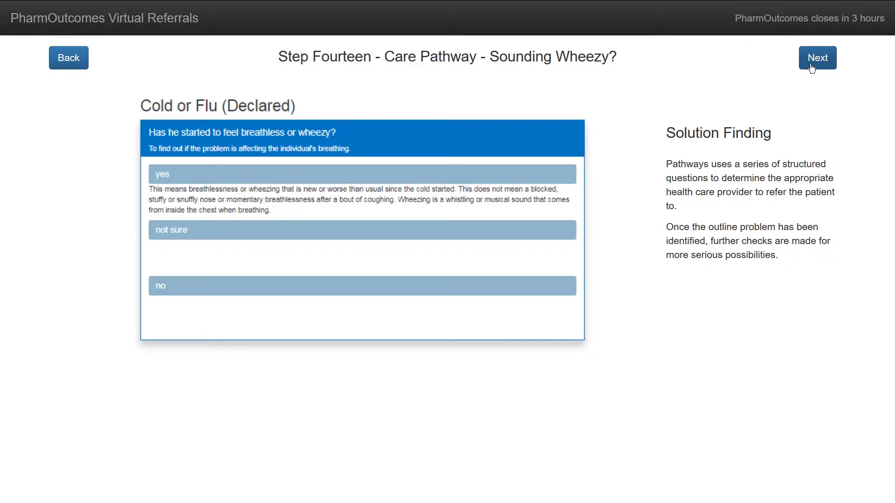
{"action": "left_click", "coordinate": [812, 68]}
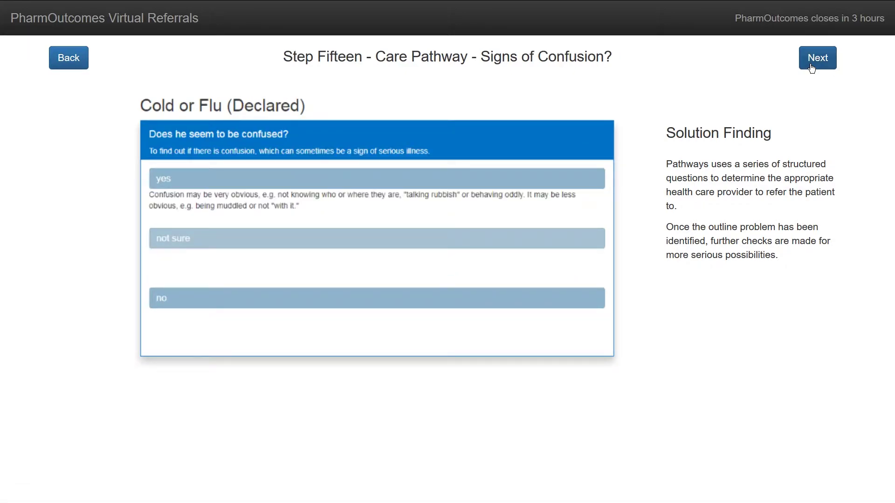
{"action": "left_click", "coordinate": [812, 68]}
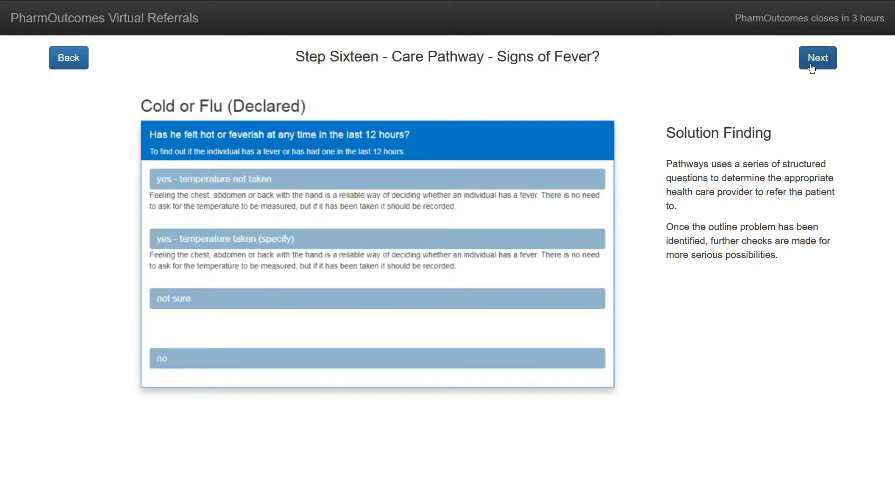
{"action": "left_click", "coordinate": [812, 68]}
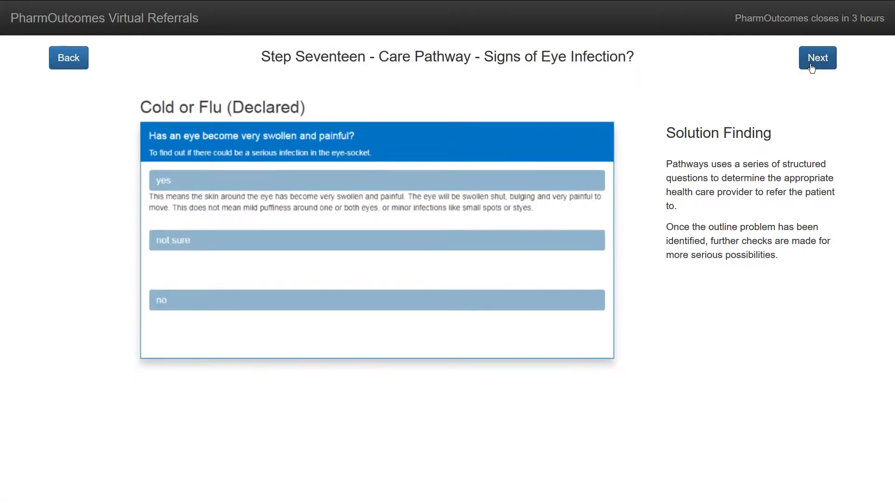
{"action": "left_click", "coordinate": [812, 68]}
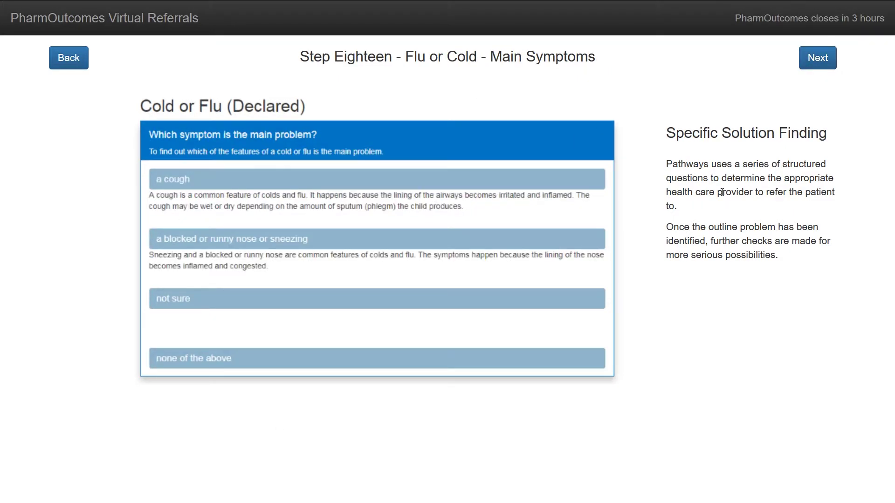
- Move through the specific flu or cold questions to the Step Twenty-Four recommendation
{"action": "left_click", "coordinate": [805, 57]}
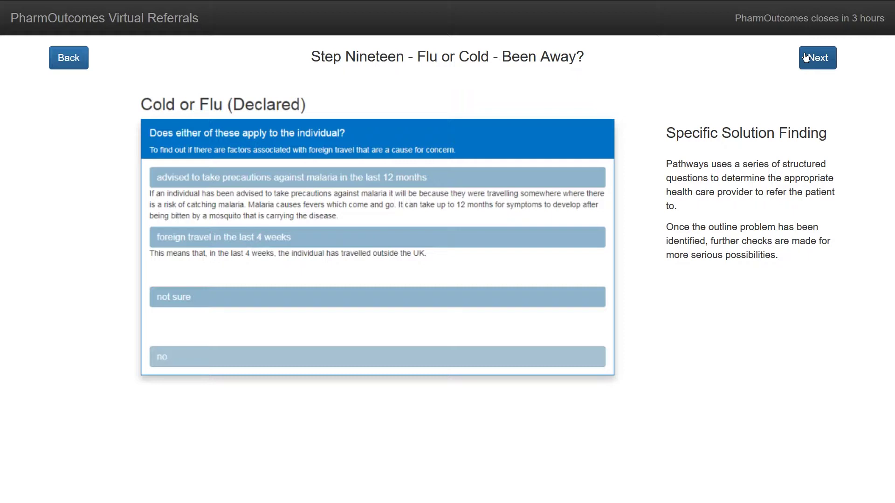
{"action": "left_click", "coordinate": [805, 57]}
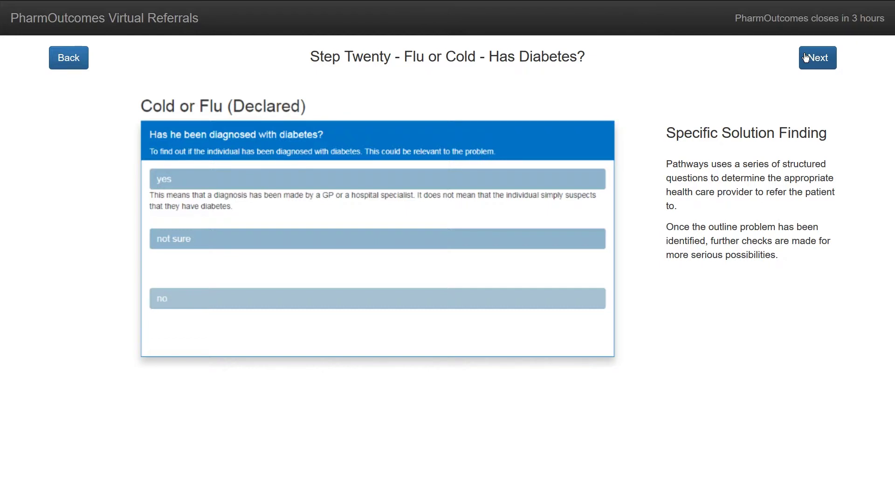
{"action": "left_click", "coordinate": [805, 57]}
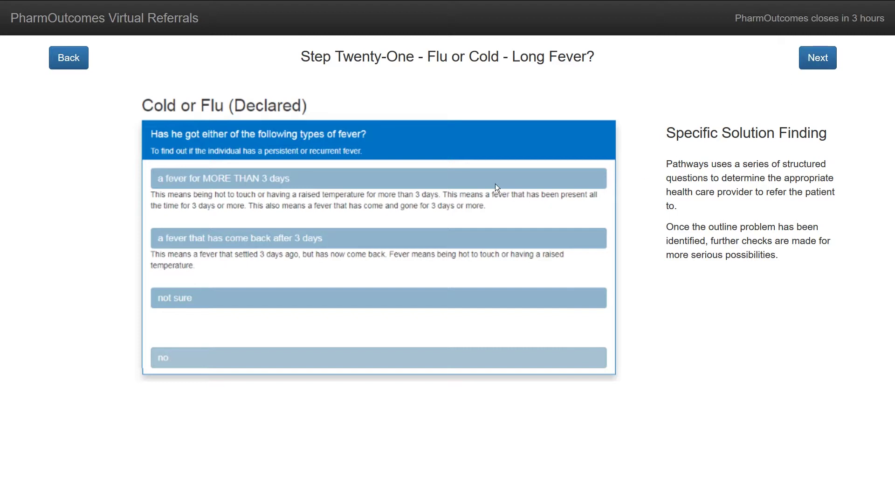
{"action": "left_click", "coordinate": [816, 52]}
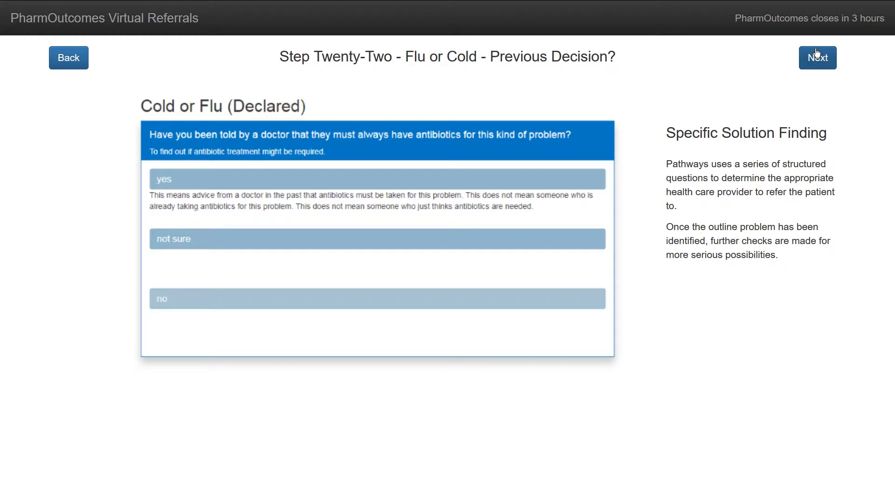
{"action": "left_click", "coordinate": [816, 54]}
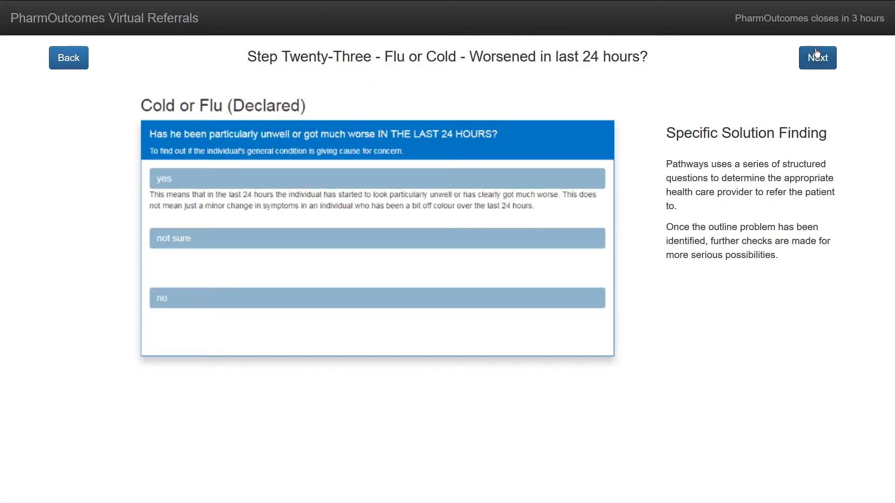
{"action": "left_click", "coordinate": [816, 54]}
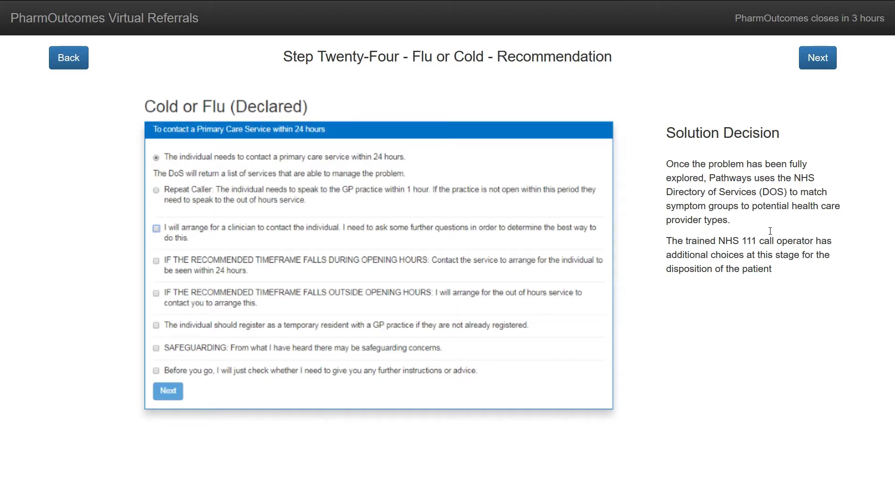
- Proceed past the recommendation and available providers, and send the automated referral message
{"action": "left_click", "coordinate": [806, 70]}
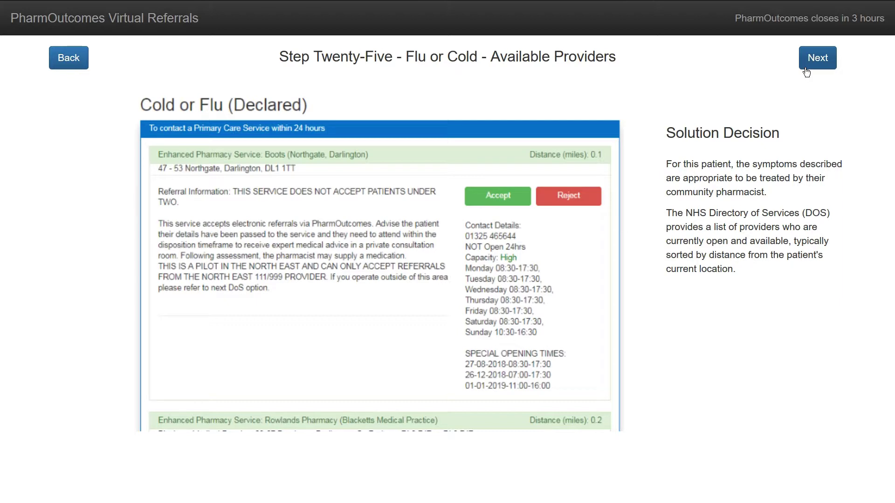
{"action": "left_click", "coordinate": [805, 69]}
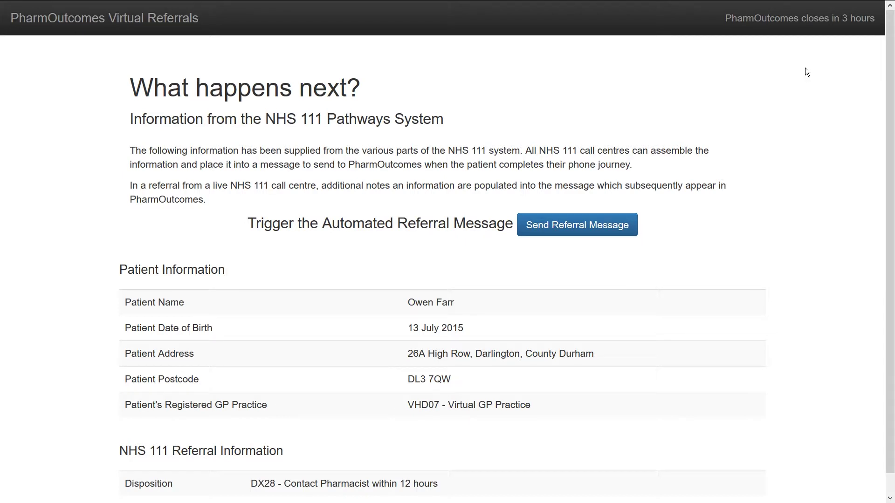
{"action": "left_click", "coordinate": [614, 230]}
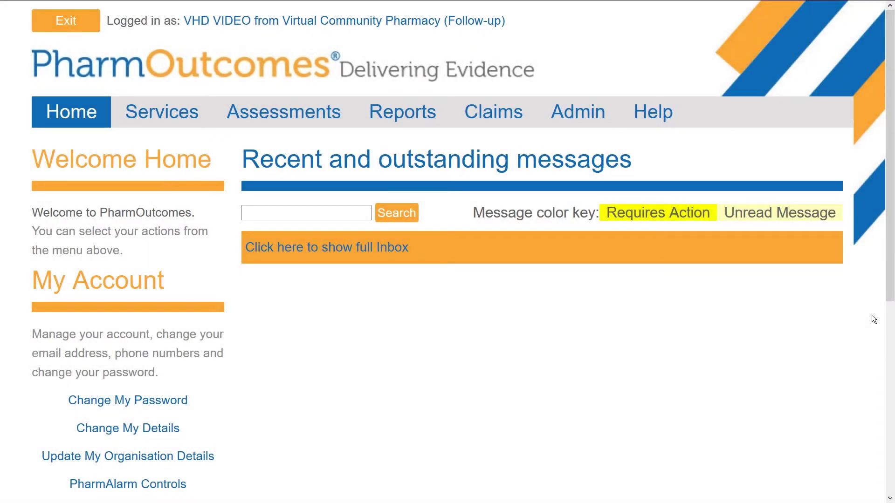
- Open the first outstanding NHS 111 DMIRS - Pharmacy follow-up referral, dated 2018-09-13, from the pharmacy's services
{"action": "left_click", "coordinate": [156, 119]}
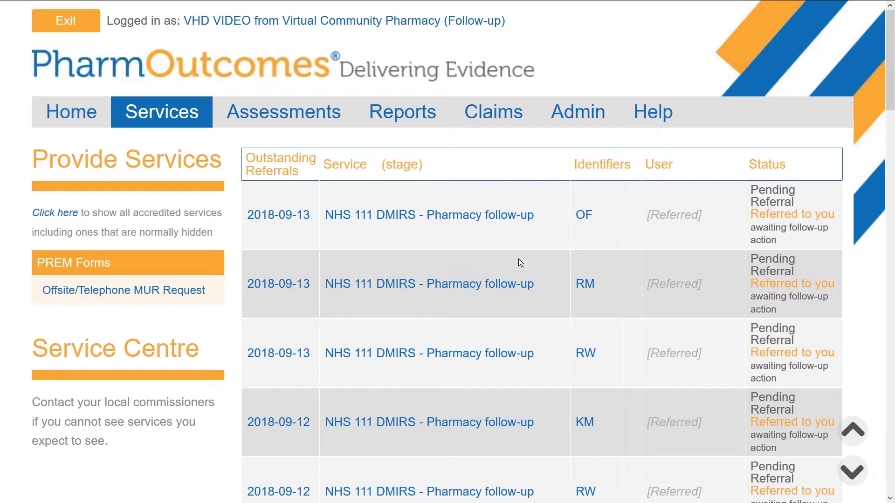
{"action": "left_click", "coordinate": [510, 218]}
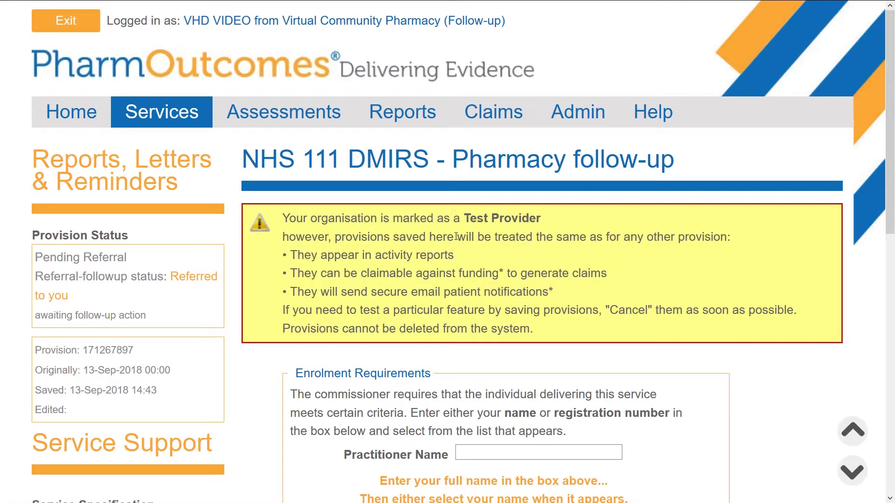
- Enter the practitioner's name in the enrolment requirements and choose the matching enrolled practitioner
{"action": "scroll", "coordinate": [456, 238], "scroll_direction": "down", "scroll_amount": 4}
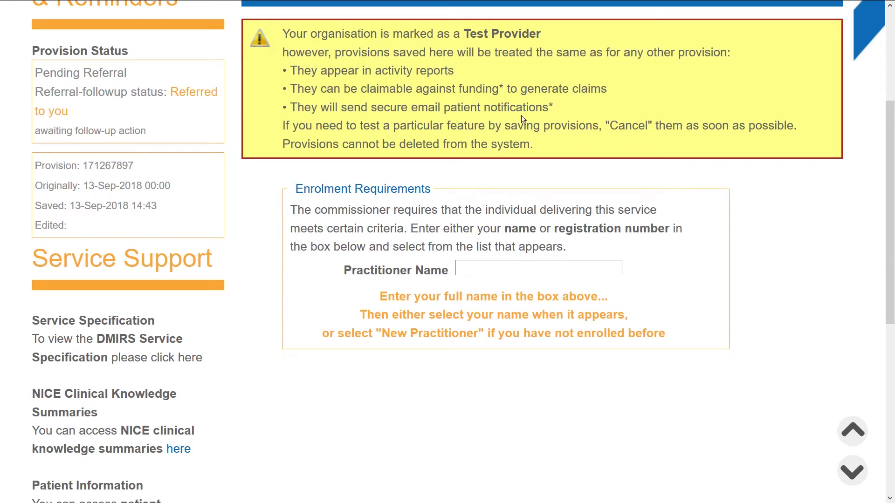
{"action": "left_click", "coordinate": [463, 267]}
{"action": "type", "text": "Kevin"}
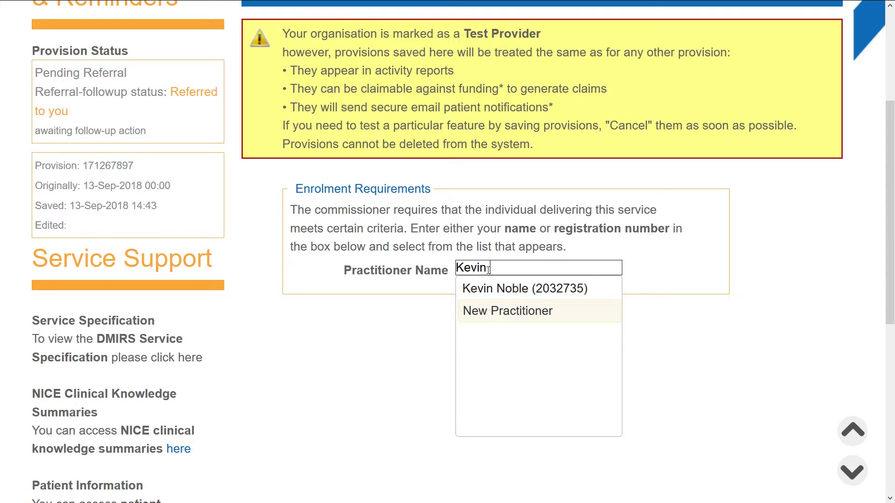
{"action": "left_click", "coordinate": [485, 287]}
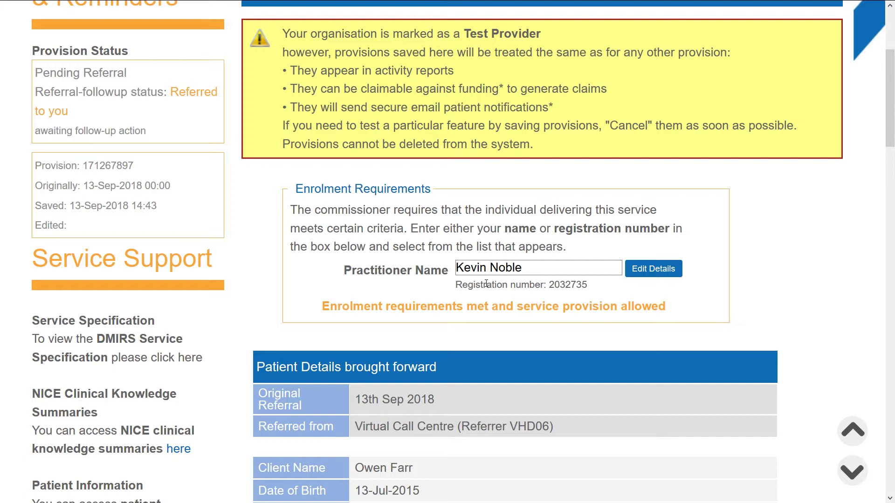
- Review the patient details, registration details and clinical summary brought forward with the referral
{"action": "scroll", "coordinate": [486, 284], "scroll_direction": "down", "scroll_amount": 4}
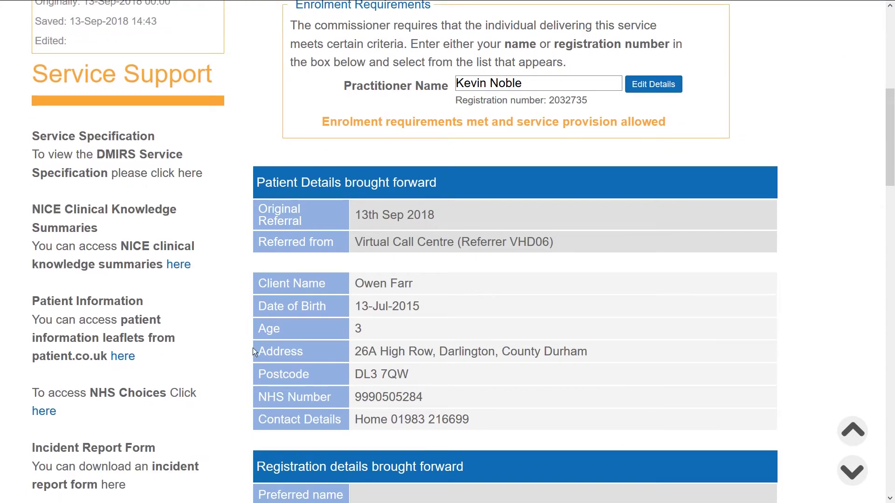
{"action": "scroll", "coordinate": [594, 387], "scroll_direction": "down", "scroll_amount": 8}
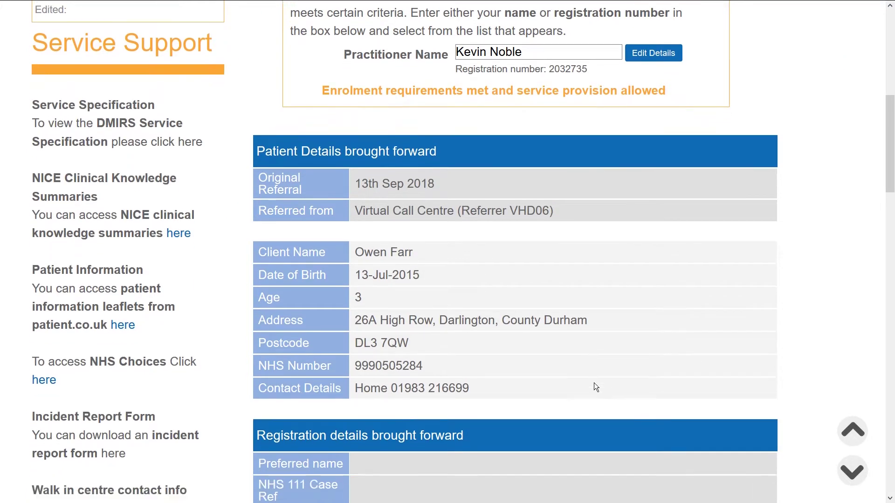
{"action": "scroll", "coordinate": [594, 383], "scroll_direction": "down", "scroll_amount": 6}
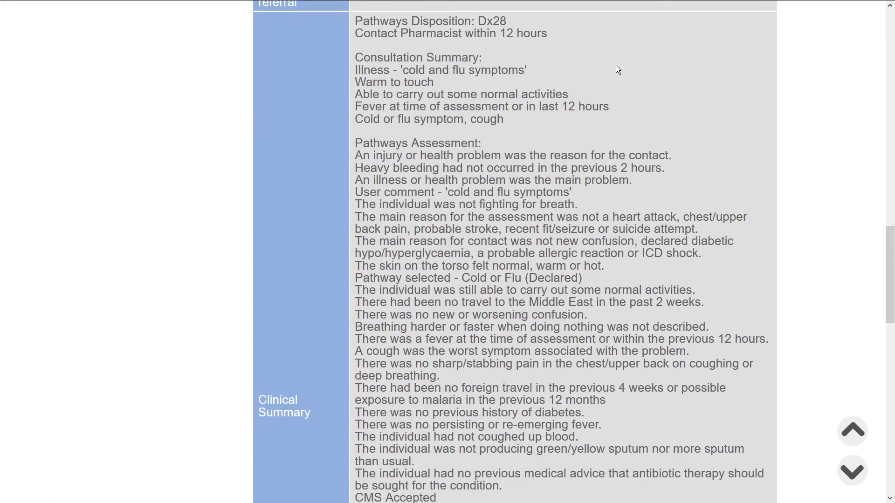
- Choose the not contactable reason for rejecting the referral, and reset the reason for rejection to its unselected state
{"action": "scroll", "coordinate": [439, 441], "scroll_direction": "down", "scroll_amount": 12}
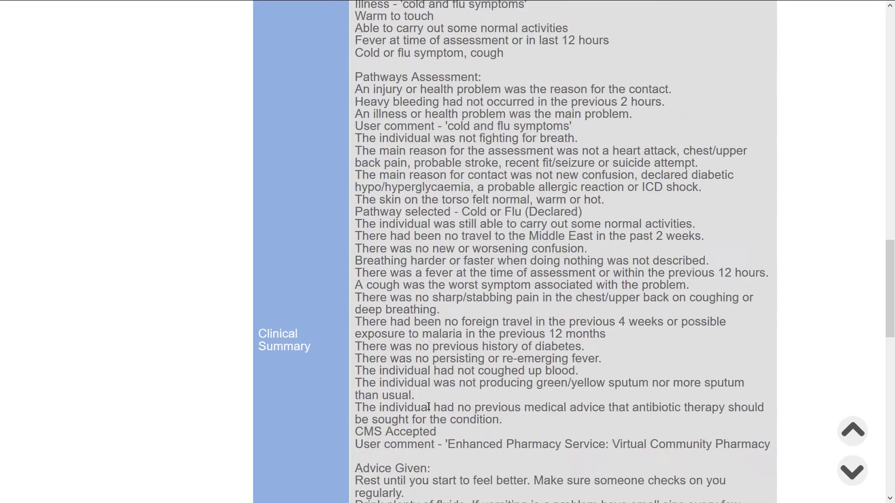
{"action": "scroll", "coordinate": [428, 401], "scroll_direction": "down", "scroll_amount": 1}
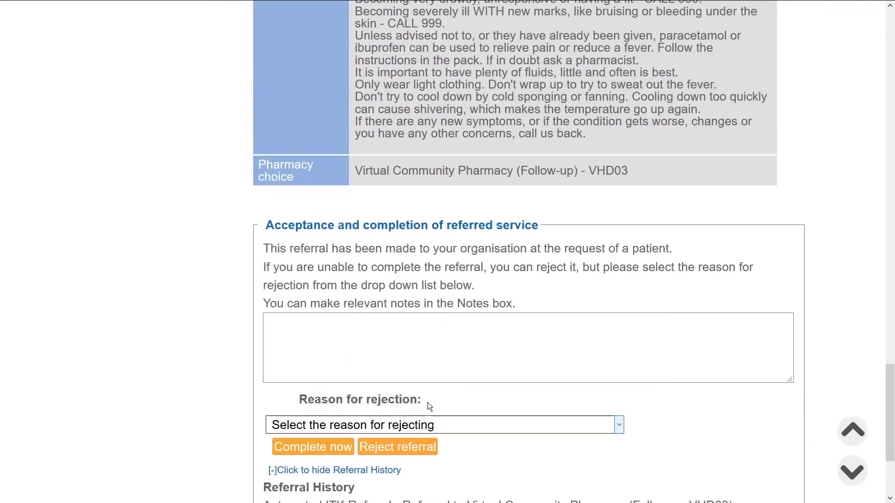
{"action": "scroll", "coordinate": [429, 401], "scroll_direction": "down", "scroll_amount": 2}
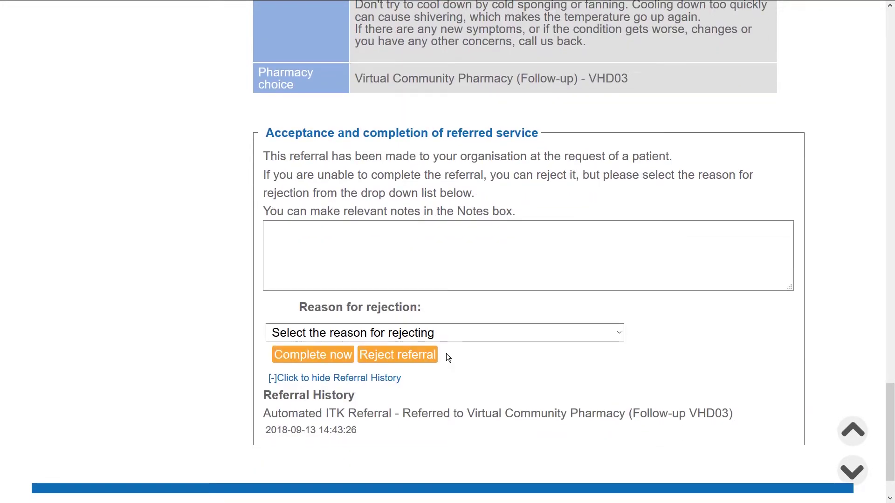
{"action": "left_click", "coordinate": [451, 339]}
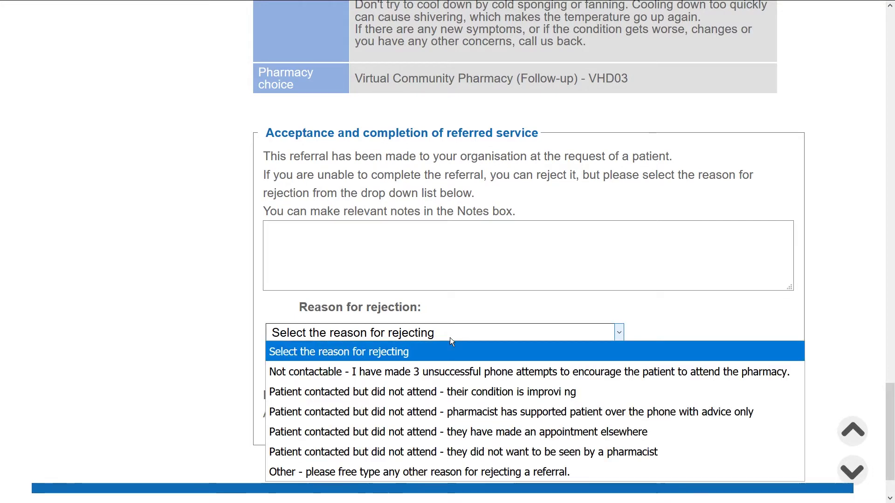
{"action": "left_click", "coordinate": [465, 371]}
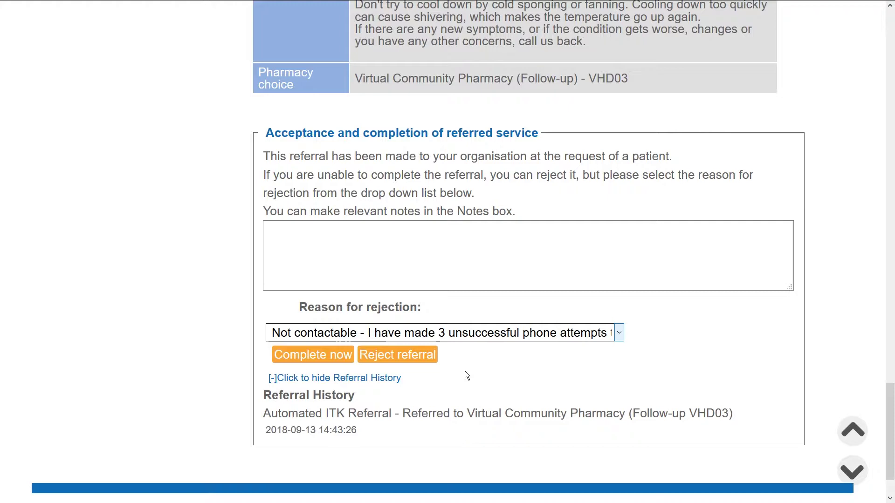
{"action": "left_click", "coordinate": [411, 337]}
{"action": "left_click", "coordinate": [407, 351]}
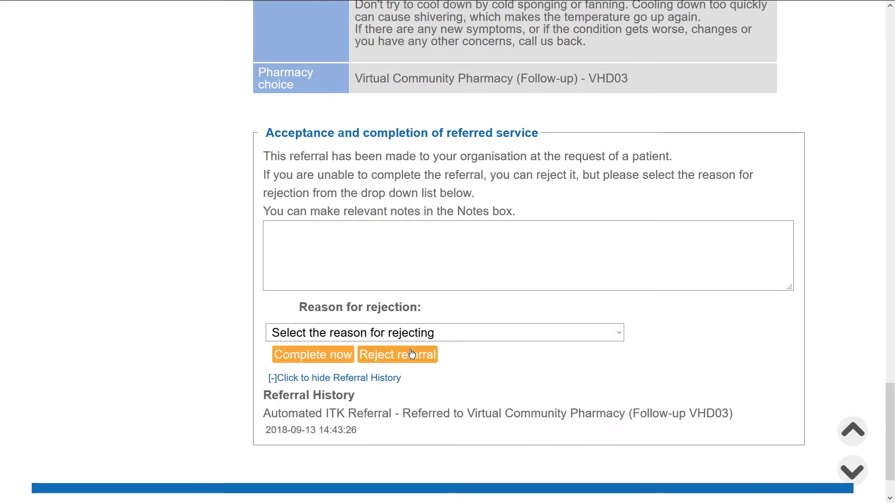
- Accept the referral for completion now, recording consent to share as Yes and patient accompanied as No
{"action": "left_click", "coordinate": [334, 364]}
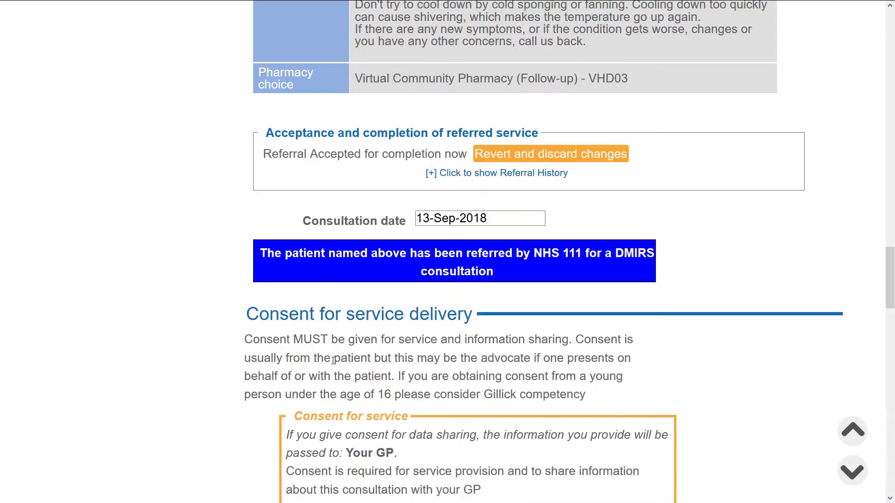
{"action": "scroll", "coordinate": [475, 342], "scroll_direction": "down", "scroll_amount": 4}
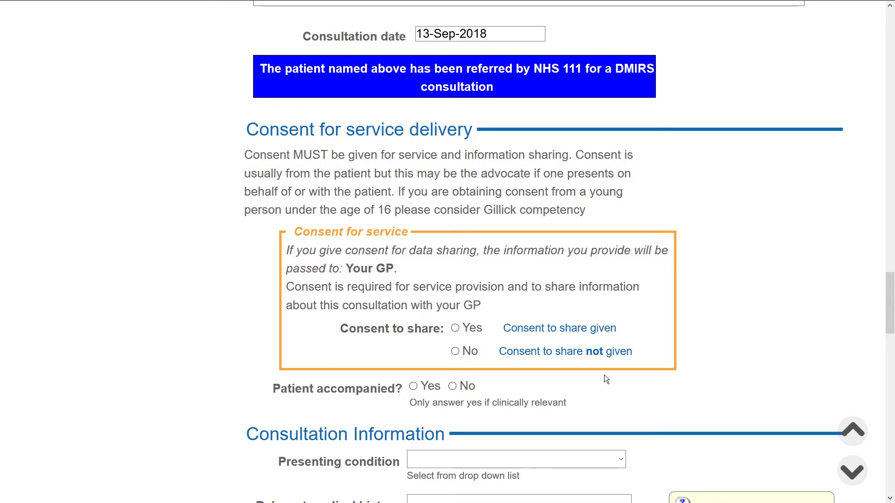
{"action": "left_click_drag", "start_coordinate": [286, 213], "coordinate": [591, 213]}
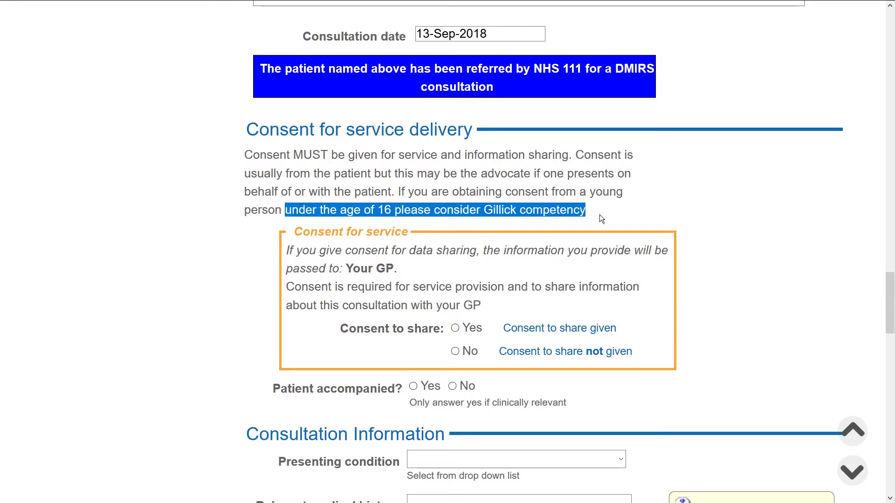
{"action": "left_click", "coordinate": [455, 328]}
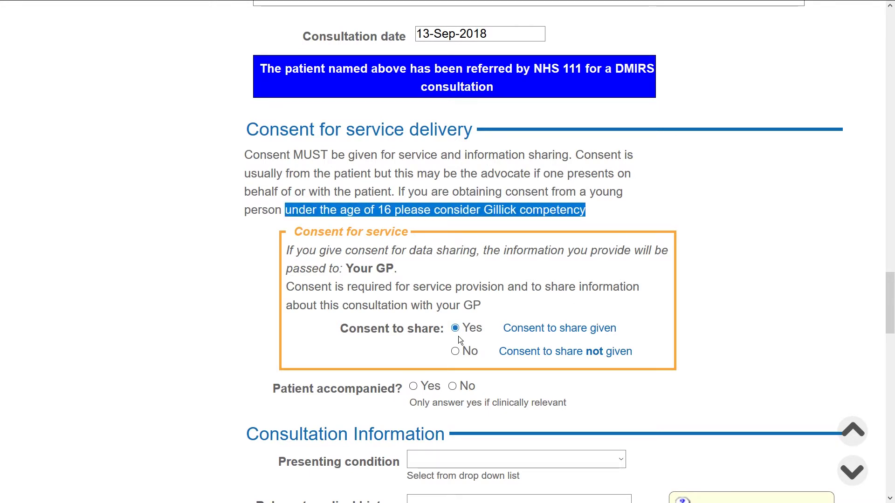
{"action": "left_click", "coordinate": [526, 385]}
- Set the presenting condition to Colds and consult the NICE Clinical Knowledge Summaries guidance
{"action": "scroll", "coordinate": [530, 383], "scroll_direction": "down", "scroll_amount": 4}
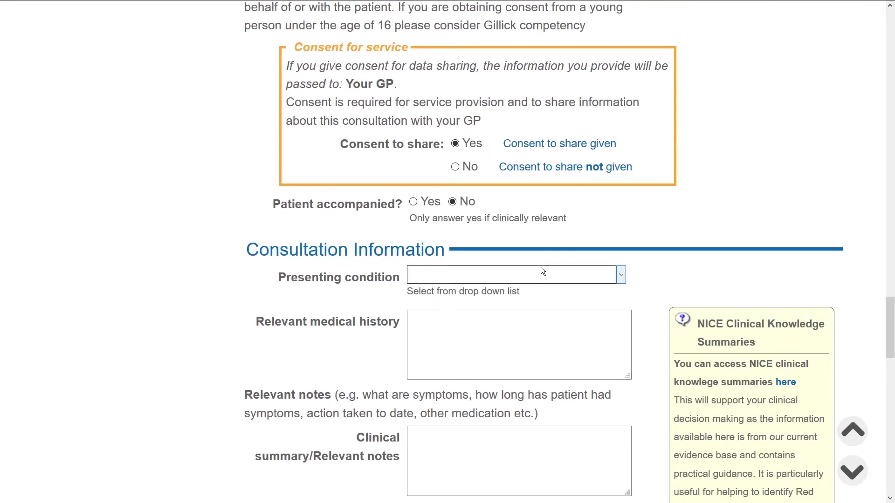
{"action": "left_click", "coordinate": [542, 272]}
{"action": "left_click", "coordinate": [507, 138]}
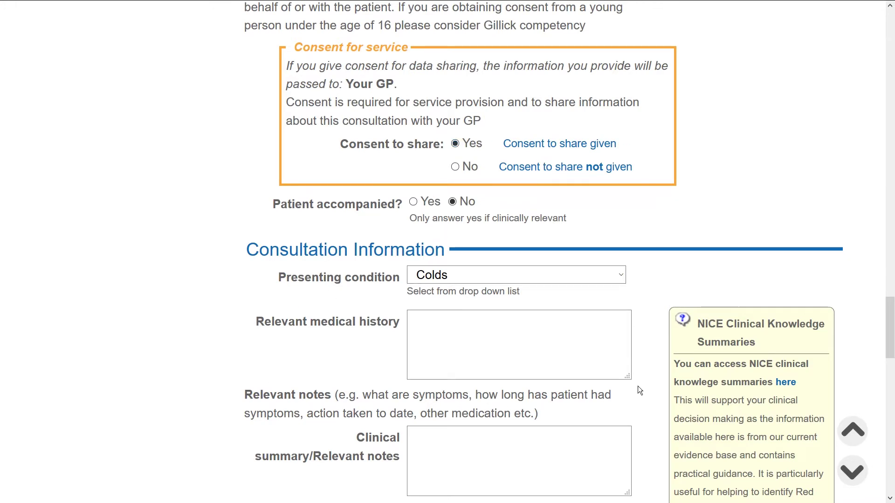
{"action": "scroll", "coordinate": [639, 386], "scroll_direction": "down", "scroll_amount": 2}
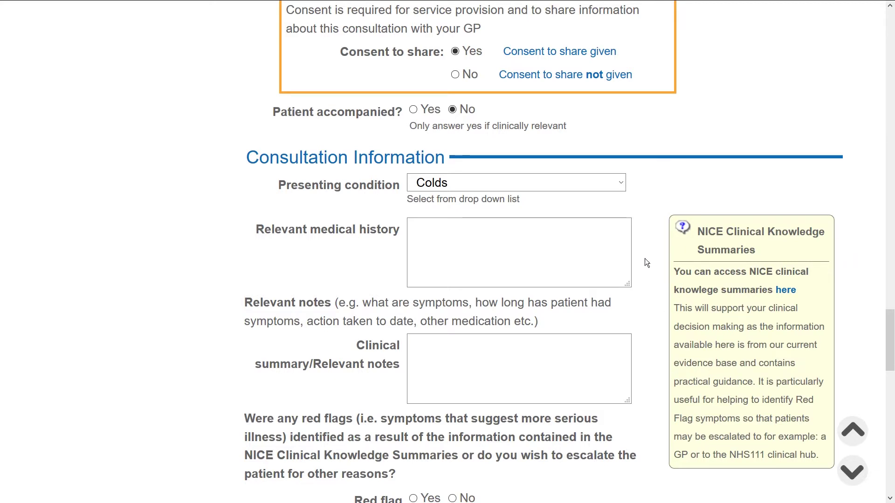
{"action": "left_click", "coordinate": [777, 294]}
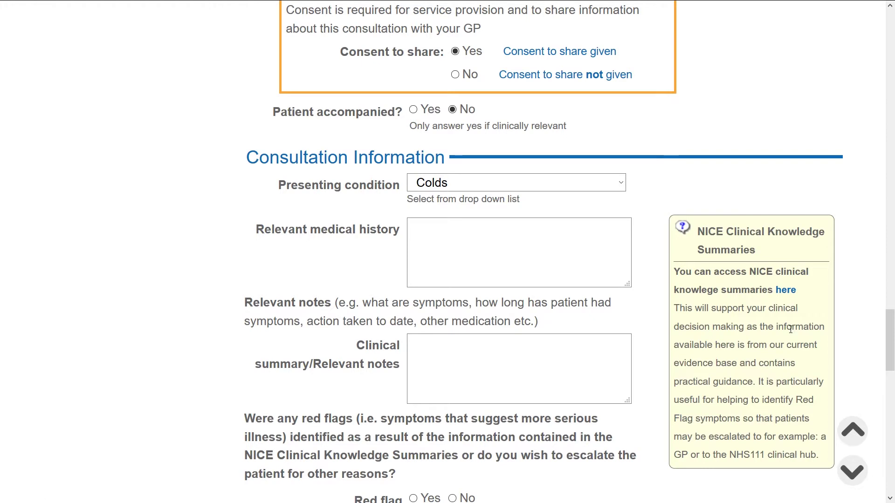
- Answer Yes to red flag symptoms or escalation required, and review the out-of-hours and in-hours escalation instructions
{"action": "scroll", "coordinate": [791, 329], "scroll_direction": "down", "scroll_amount": 4}
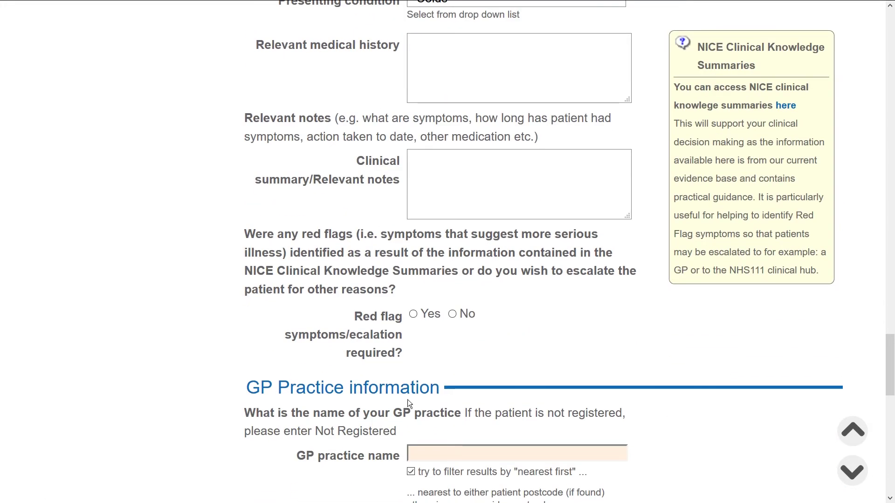
{"action": "left_click", "coordinate": [413, 314]}
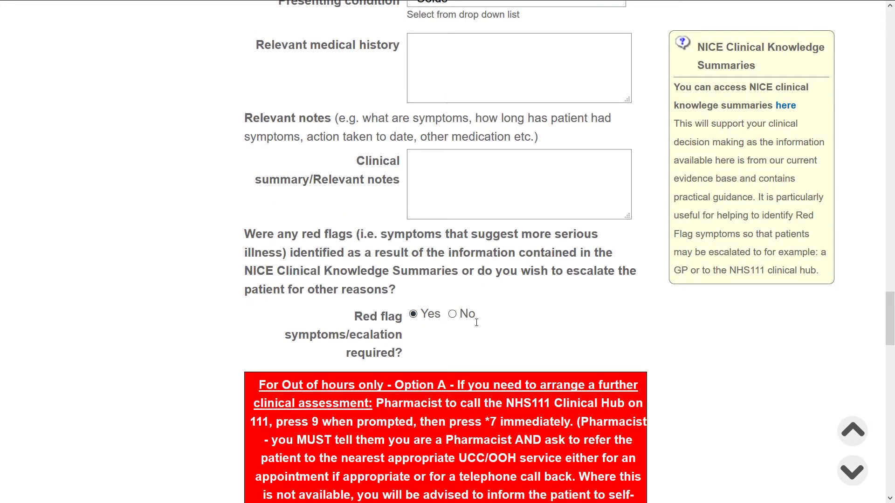
{"action": "scroll", "coordinate": [476, 323], "scroll_direction": "down", "scroll_amount": 6}
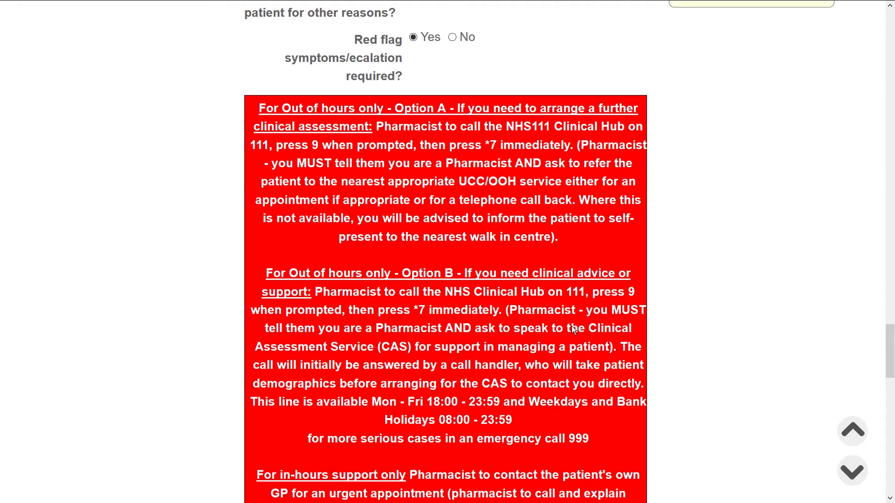
{"action": "scroll", "coordinate": [433, 378], "scroll_direction": "down", "scroll_amount": 1}
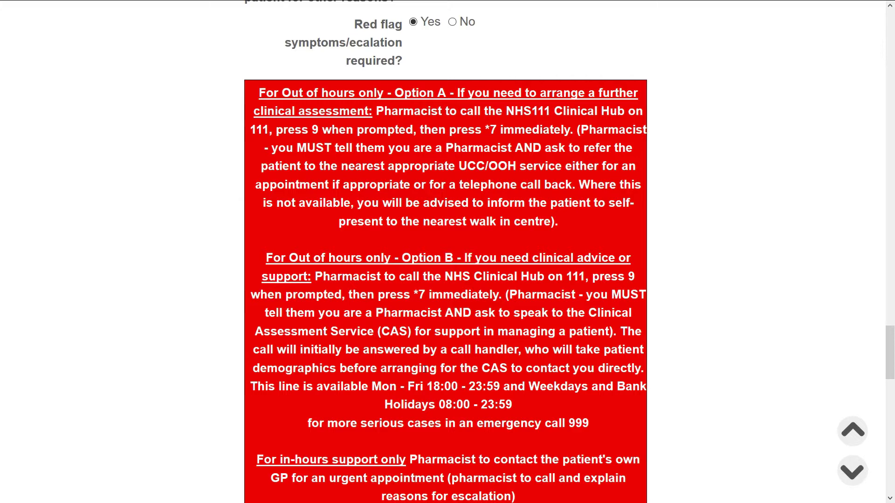
{"action": "scroll", "coordinate": [426, 368], "scroll_direction": "down", "scroll_amount": 5}
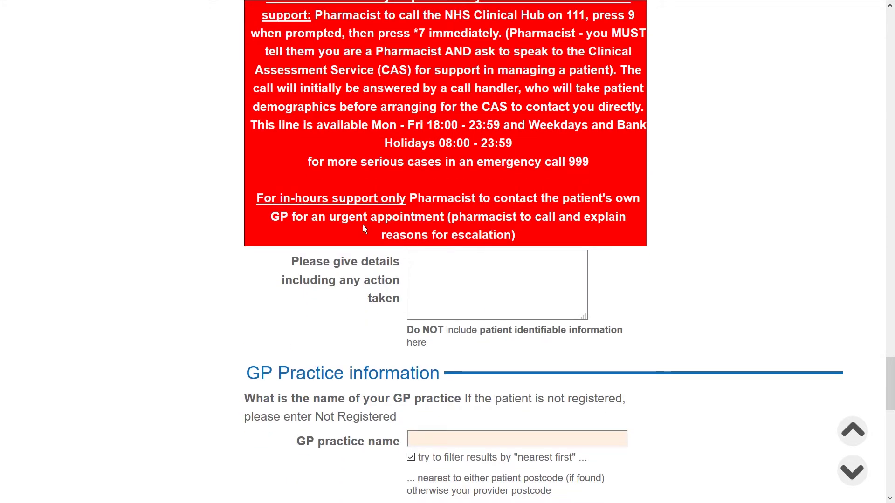
- Answer No to red flag symptoms or escalation required, and confirm that the patient has been given the worsening-symptoms advice
{"action": "scroll", "coordinate": [520, 305], "scroll_direction": "up", "scroll_amount": 2}
{"action": "scroll", "coordinate": [518, 303], "scroll_direction": "up", "scroll_amount": 6}
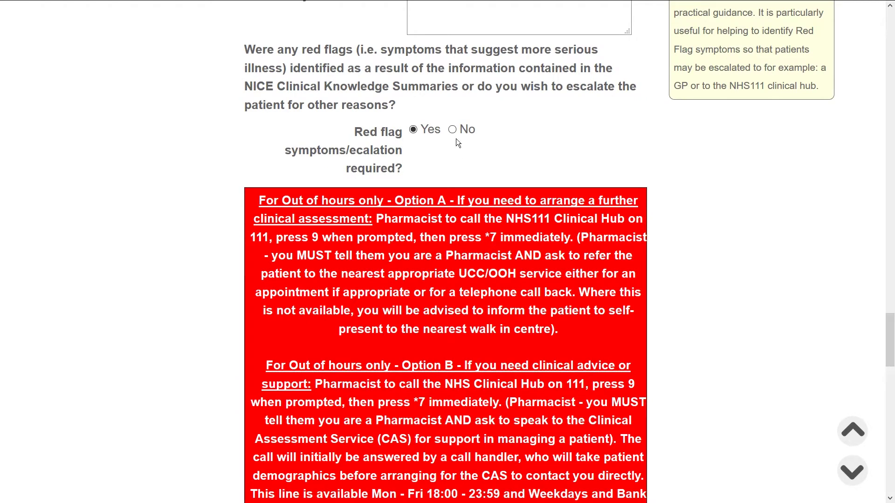
{"action": "left_click", "coordinate": [452, 129]}
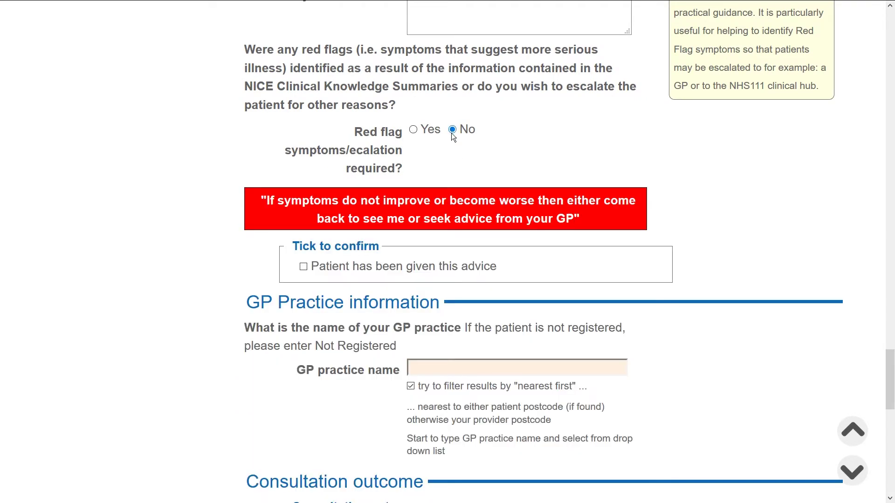
{"action": "left_click", "coordinate": [303, 267]}
- Search the GP practices for weatherwise and choose the Weatherwise LINKED test practice as the patient's practice
{"action": "left_click", "coordinate": [433, 363]}
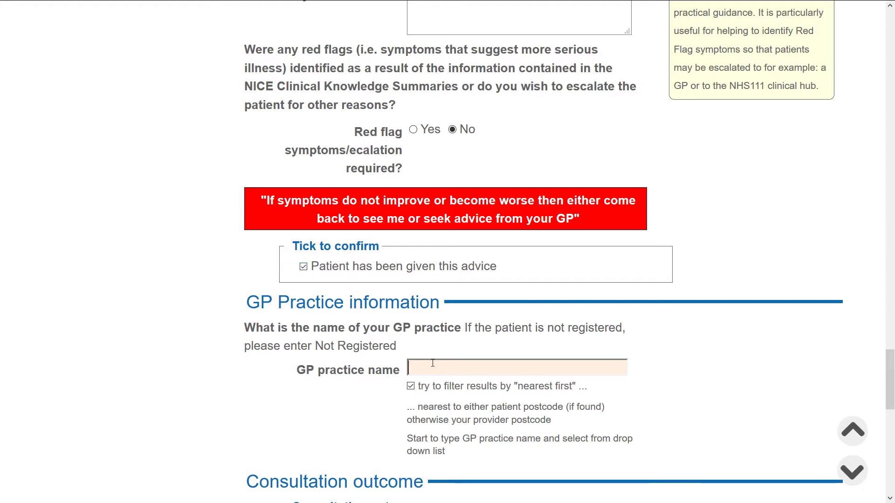
{"action": "type", "text": "weath"}
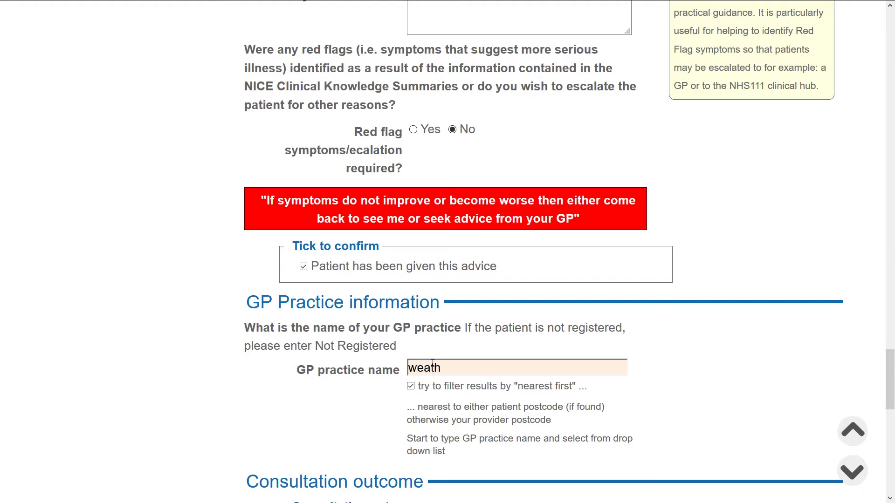
{"action": "type", "text": "erwise"}
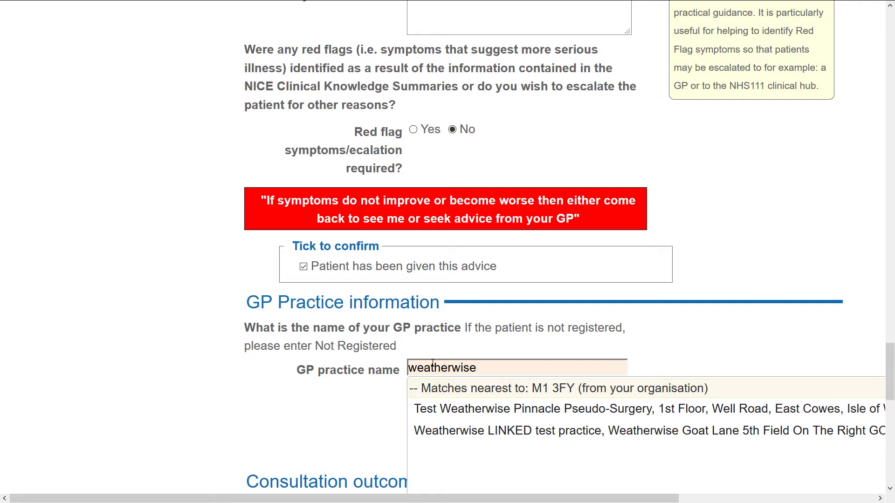
{"action": "left_click", "coordinate": [452, 430]}
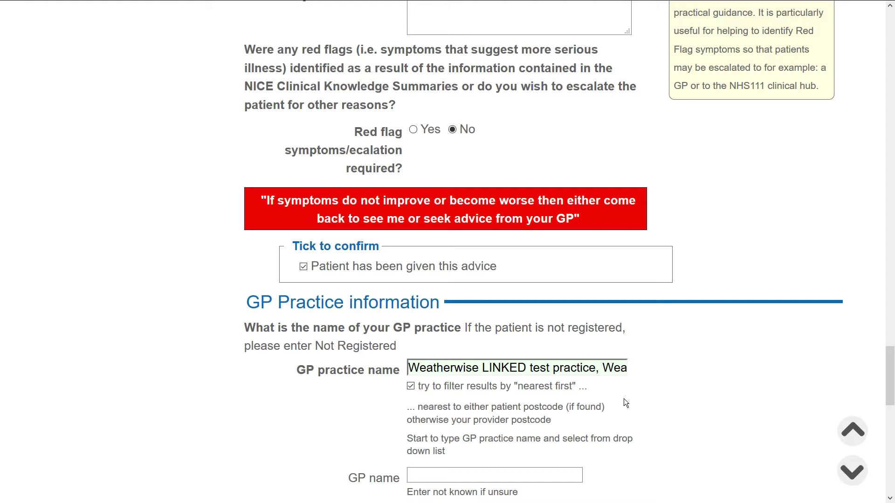
- Enter the GP's name in the GP practice information and check the guidance for an unknown GP
{"action": "scroll", "coordinate": [624, 398], "scroll_direction": "down", "scroll_amount": 2}
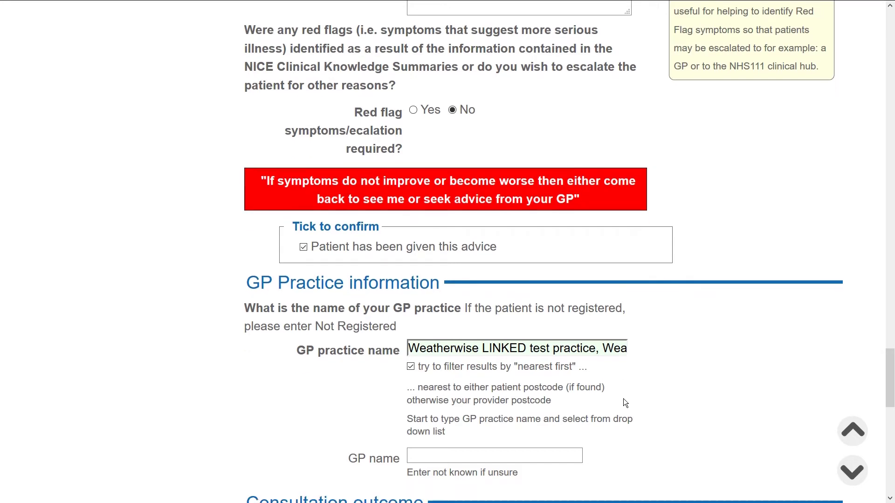
{"action": "left_click", "coordinate": [553, 384]}
{"action": "type", "text": "D"}
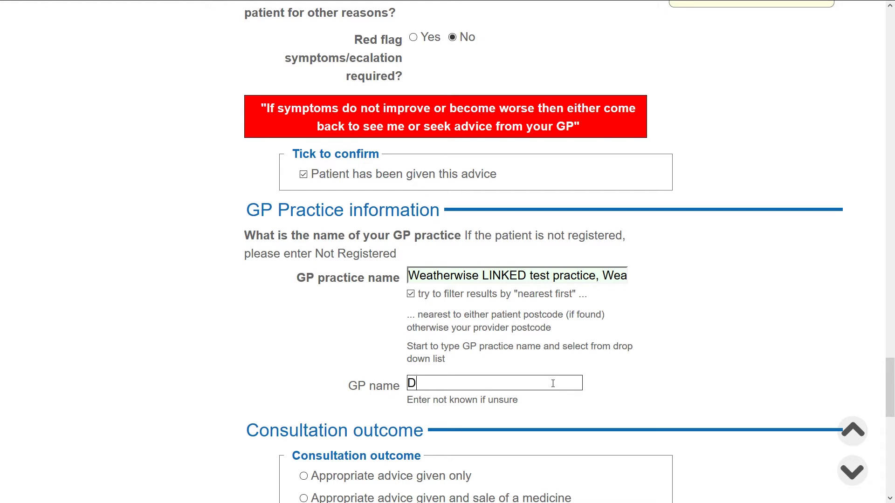
{"action": "type", "text": "octor Test"}
{"action": "left_click_drag", "start_coordinate": [401, 399], "coordinate": [519, 399]}
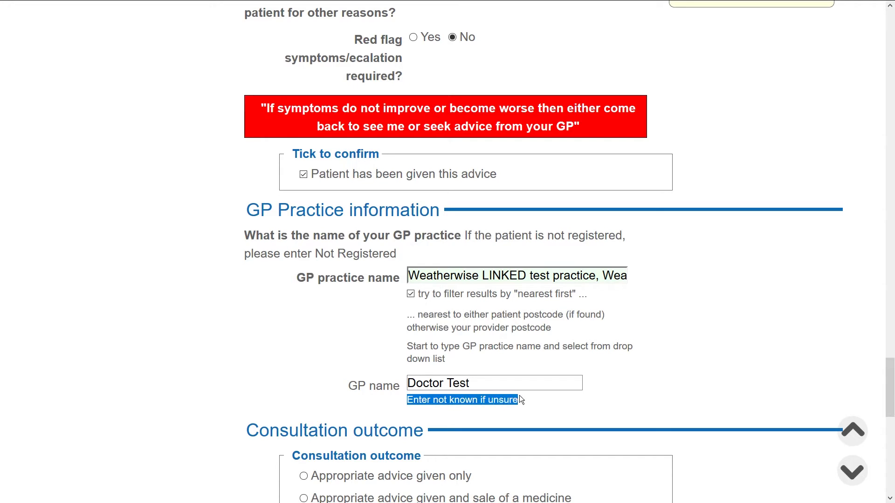
{"action": "left_click", "coordinate": [586, 395]}
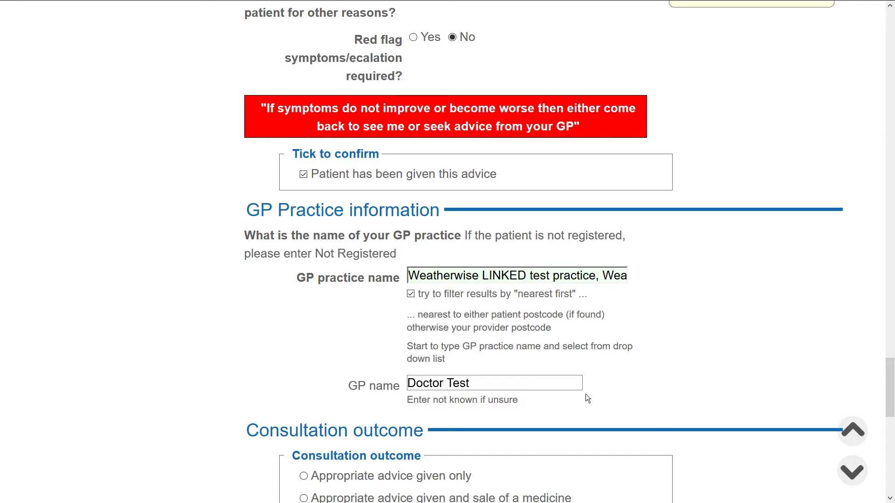
- Set the consultation outcome to Appropriate advice given and sale of a medicine, and answer Yes to medicine supply via sale or MAS
{"action": "scroll", "coordinate": [585, 394], "scroll_direction": "down", "scroll_amount": 8}
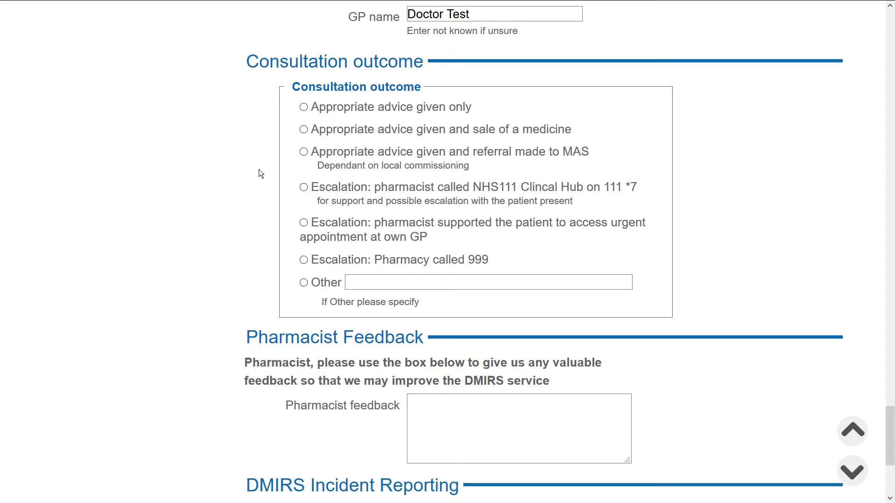
{"action": "left_click", "coordinate": [303, 130]}
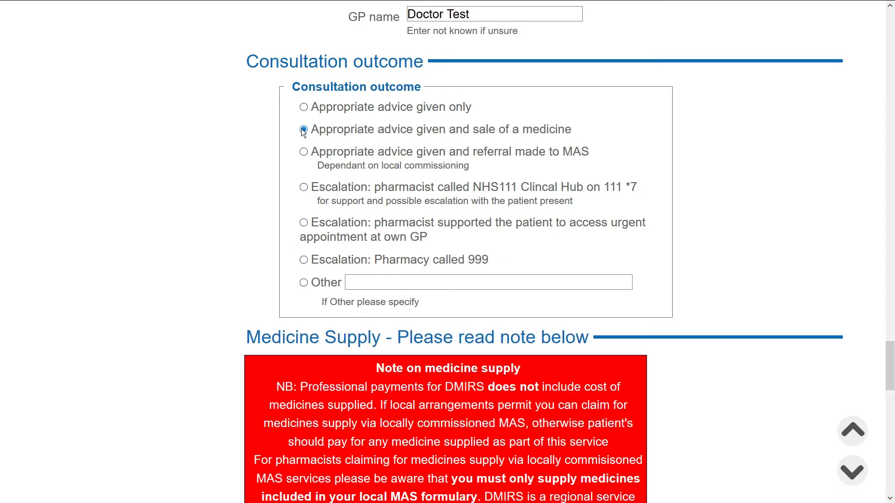
{"action": "scroll", "coordinate": [466, 306], "scroll_direction": "down", "scroll_amount": 4}
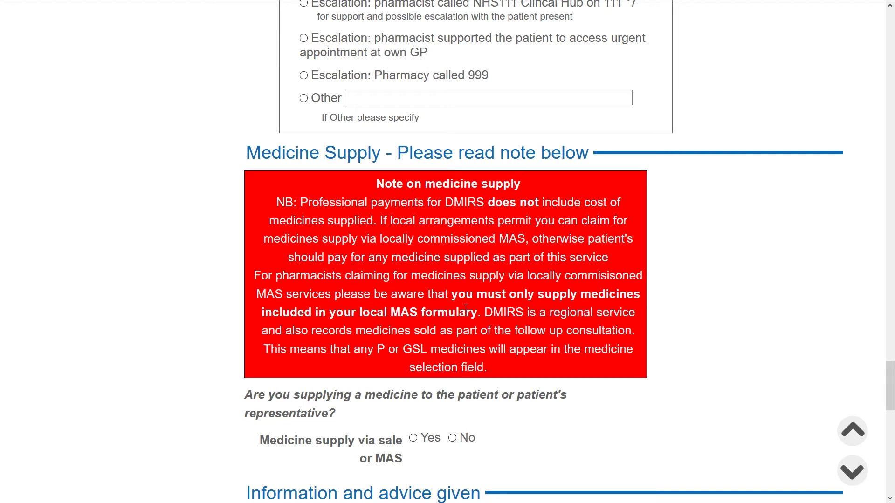
{"action": "left_click", "coordinate": [414, 439]}
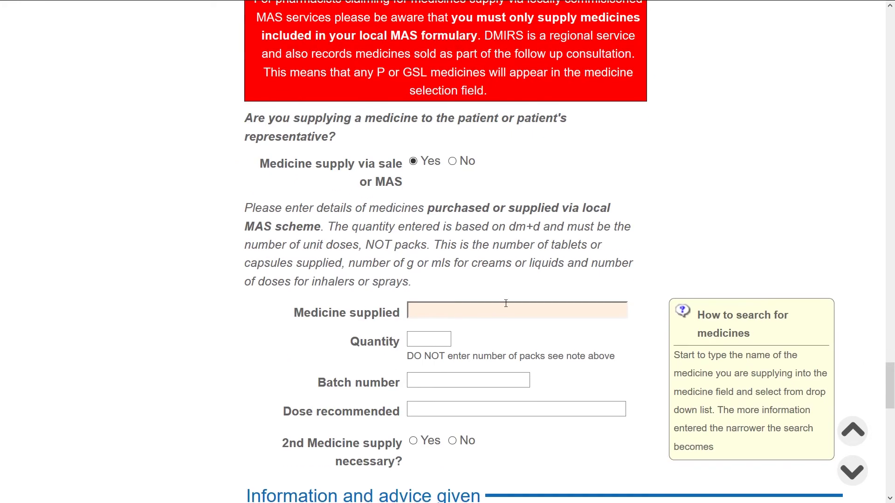
- Search the medicines for paracetamol, choose Anadin Paracetamol 500mg tablets as the medicine supplied, and set the quantity to 12
{"action": "type", "text": "Paracet"}
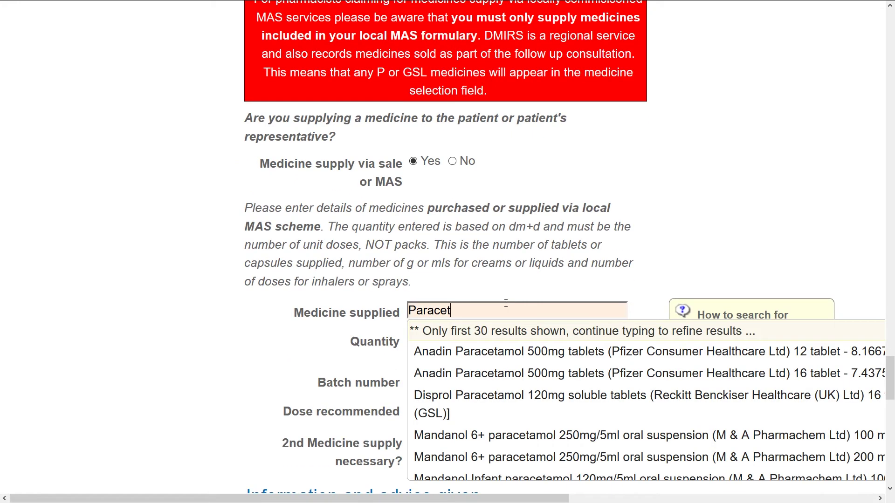
{"action": "left_click", "coordinate": [521, 373]}
{"action": "left_click", "coordinate": [425, 343]}
{"action": "type", "text": "12"}
{"action": "left_click", "coordinate": [510, 334]}
- Enter batch number 12345 and recommended dose 1qds for the supplied medicine, and answer No to a second medicine supply being necessary
{"action": "left_click", "coordinate": [481, 380]}
{"action": "type", "text": "12345"}
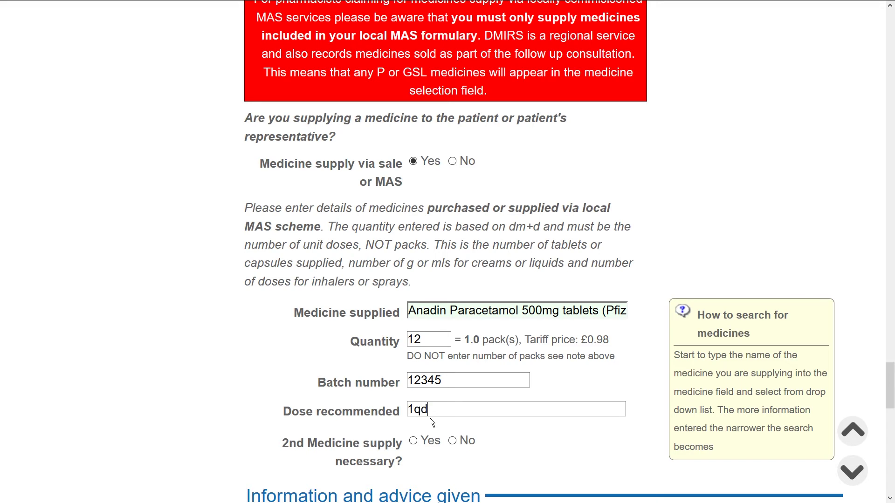
{"action": "scroll", "coordinate": [470, 455], "scroll_direction": "down", "scroll_amount": 1}
{"action": "left_click", "coordinate": [452, 403]}
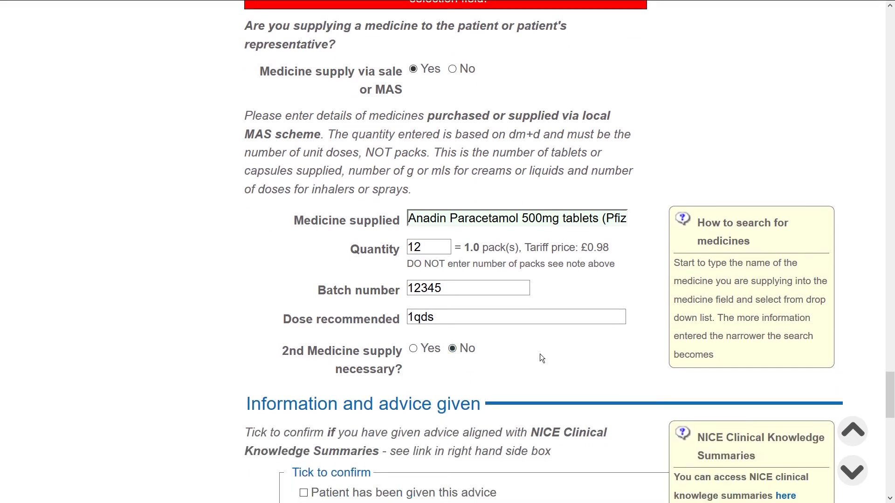
- Confirm that the patient has been given the NICE-aligned advice, and mark How to best manage their condition as advice provided
{"action": "scroll", "coordinate": [541, 355], "scroll_direction": "down", "scroll_amount": 3}
{"action": "scroll", "coordinate": [575, 375], "scroll_direction": "down", "scroll_amount": 1}
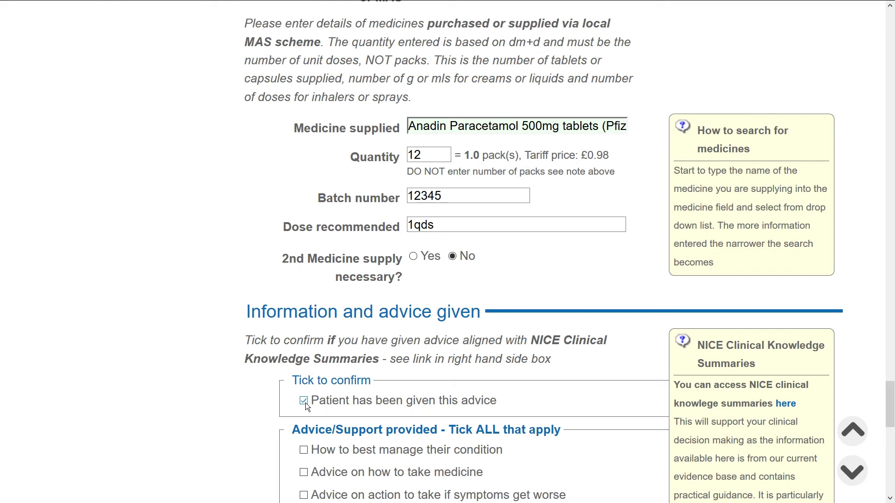
{"action": "scroll", "coordinate": [404, 391], "scroll_direction": "down", "scroll_amount": 5}
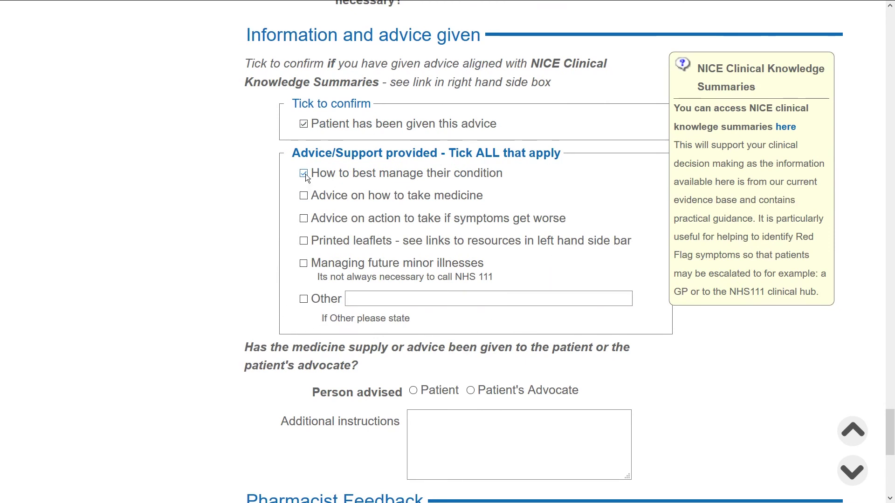
- Mark advice on taking medicine, on action if symptoms get worse and on managing future minor illnesses, and set the person advised to Patient
{"action": "left_click", "coordinate": [303, 218]}
{"action": "left_click", "coordinate": [303, 263]}
{"action": "scroll", "coordinate": [580, 306], "scroll_direction": "down", "scroll_amount": 2}
{"action": "scroll", "coordinate": [579, 305], "scroll_direction": "down", "scroll_amount": 2}
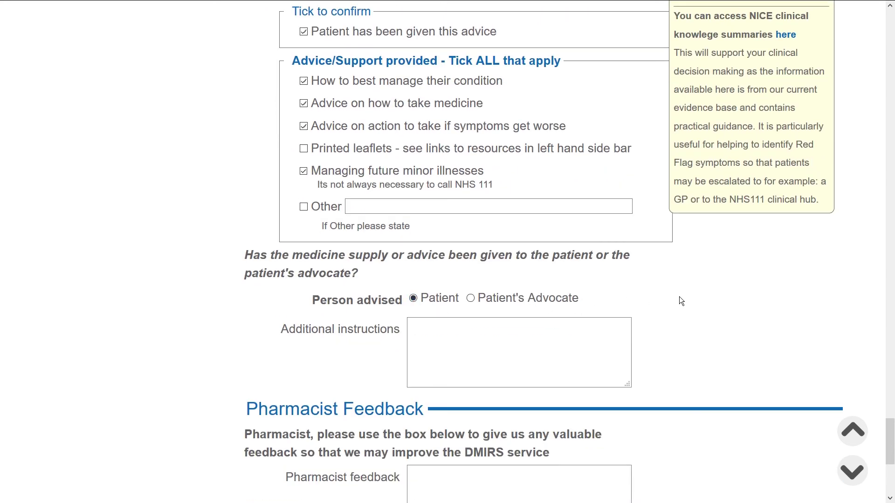
- Answer No to reporting an incident or message to the commissioners, and save the consultation record
{"action": "scroll", "coordinate": [680, 297], "scroll_direction": "down", "scroll_amount": 4}
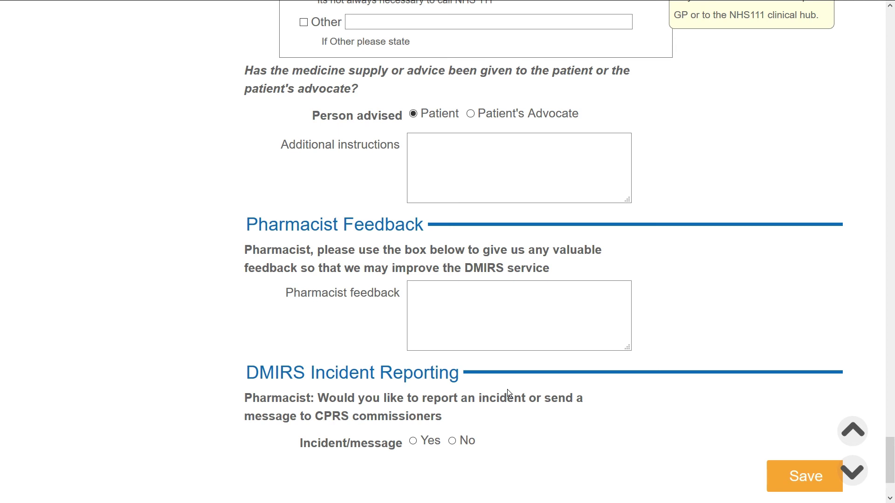
{"action": "left_click", "coordinate": [452, 441]}
{"action": "scroll", "coordinate": [771, 390], "scroll_direction": "down", "scroll_amount": 2}
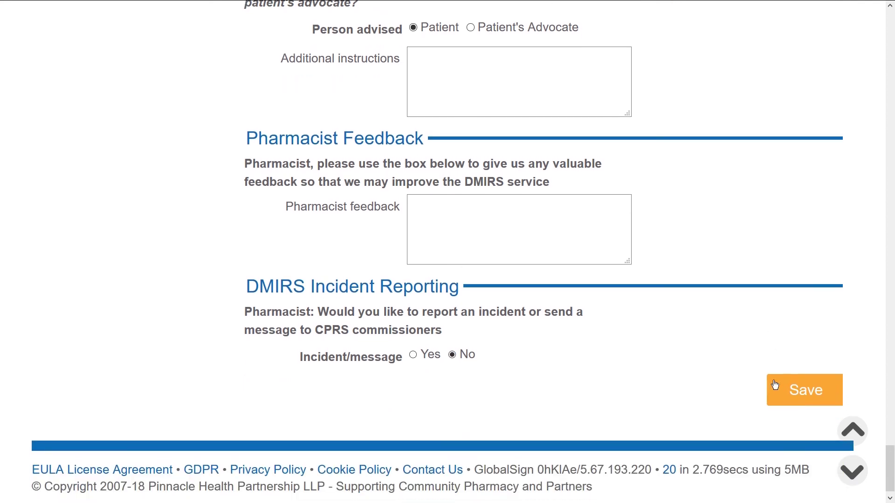
{"action": "left_click", "coordinate": [792, 376]}
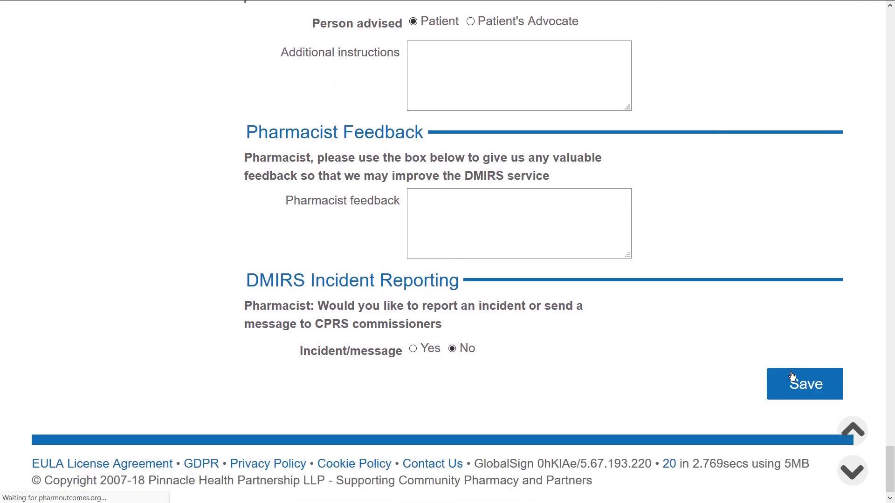